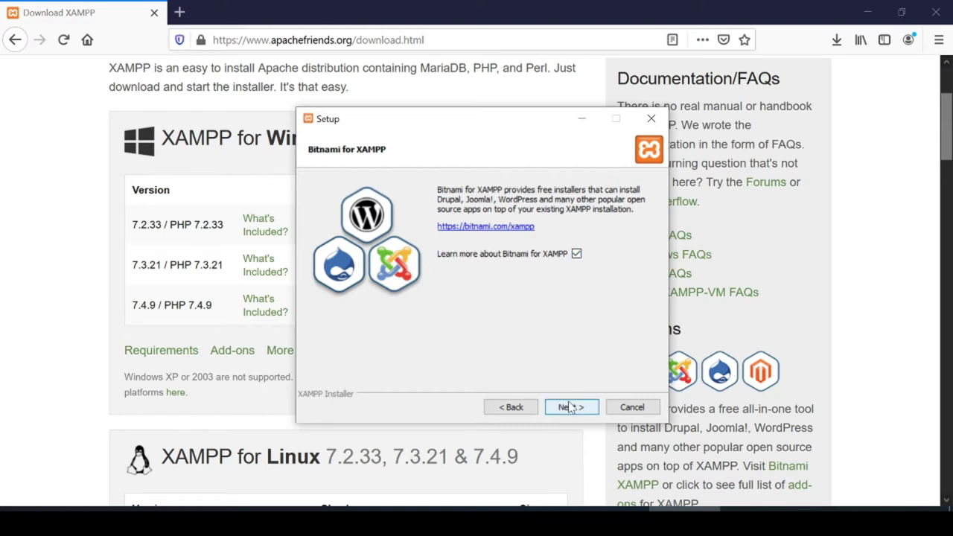
# - Continue past the Bitnami page of the XAMPP setup with the learn-more option kept, and start the installation
pyautogui.click(569, 408)
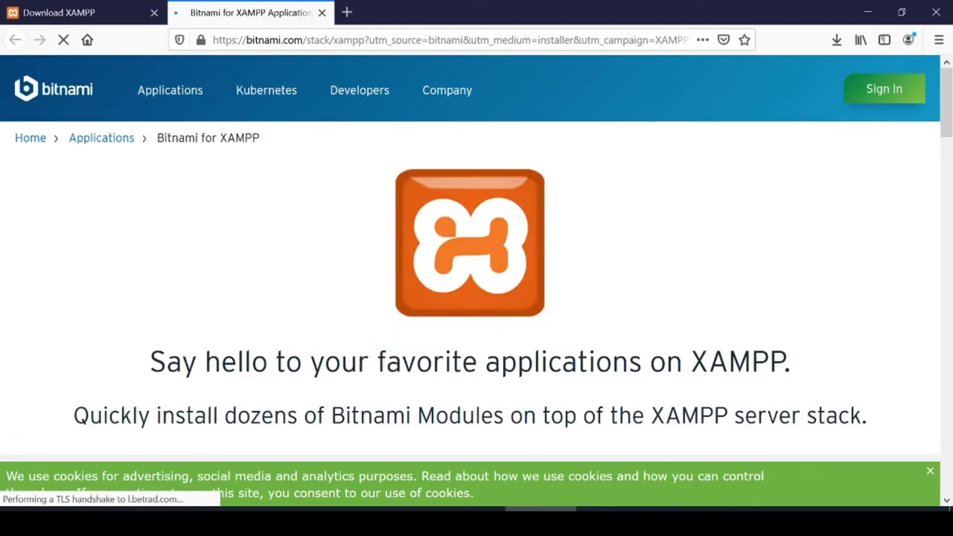
pyautogui.click(674, 521)
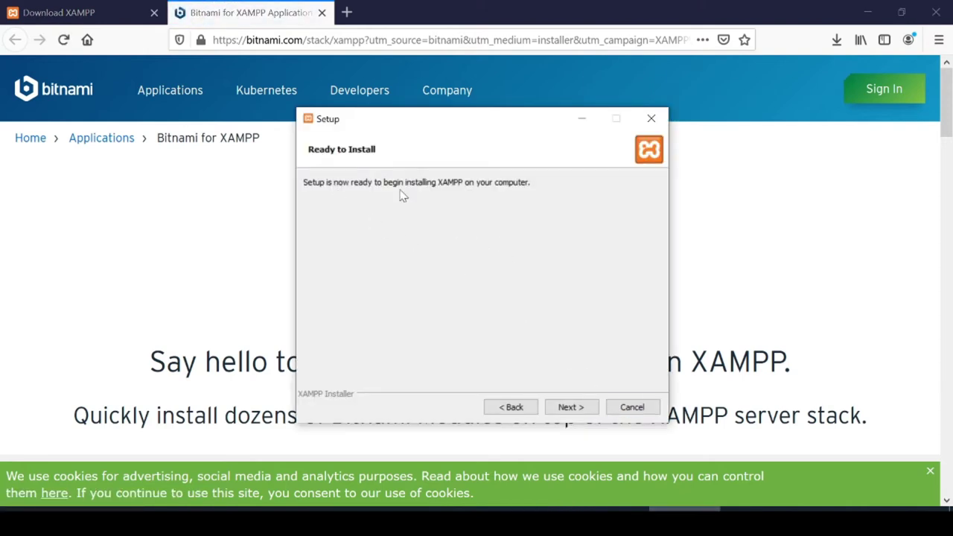
pyautogui.moveTo(460, 129); pyautogui.dragTo(462, 118)
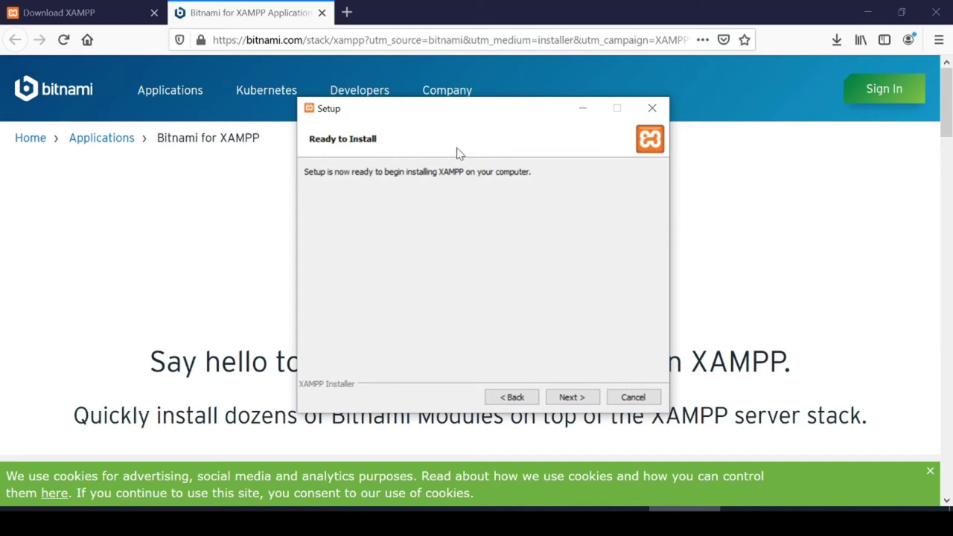
pyautogui.click(577, 400)
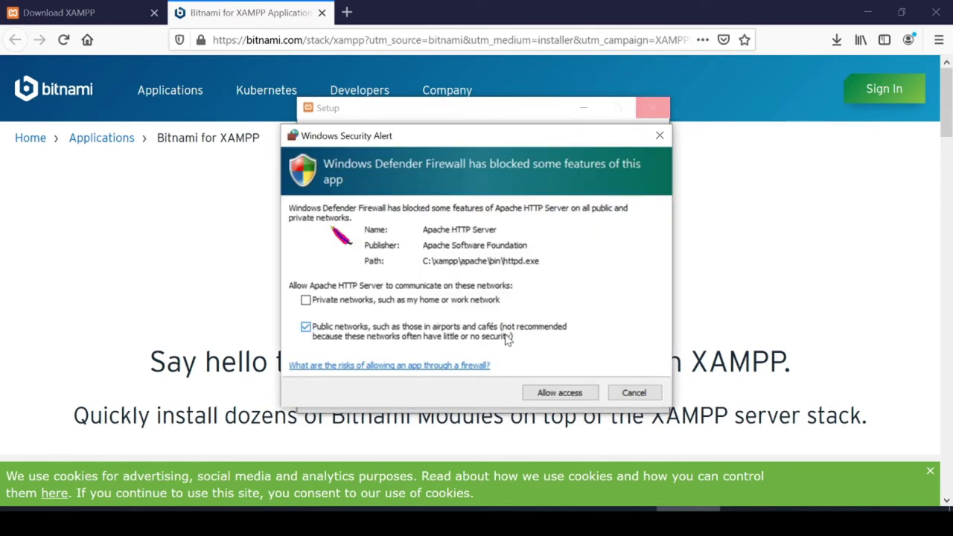
# - Allow Apache HTTP Server through the firewall on public networks and finish the XAMPP setup, launching the Control Panel
pyautogui.click(560, 393)
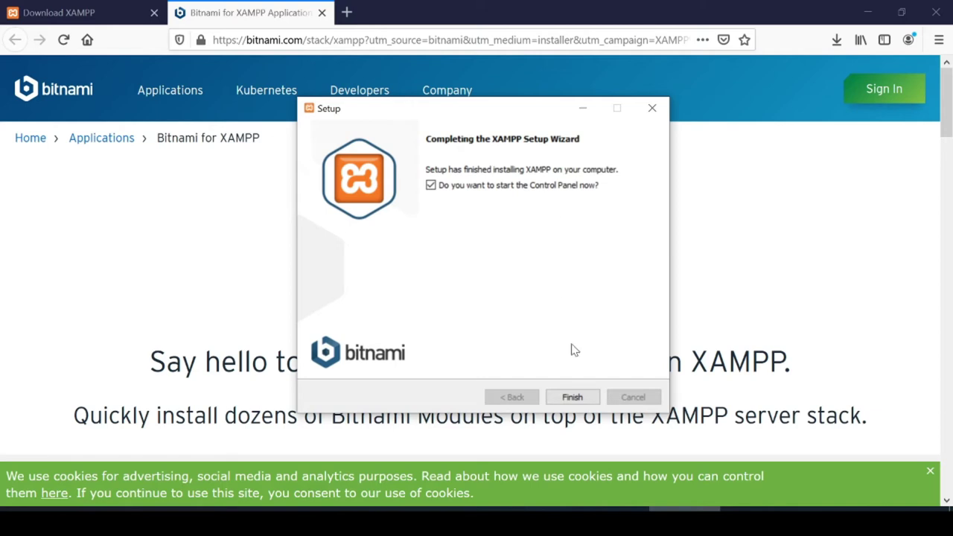
pyautogui.click(572, 397)
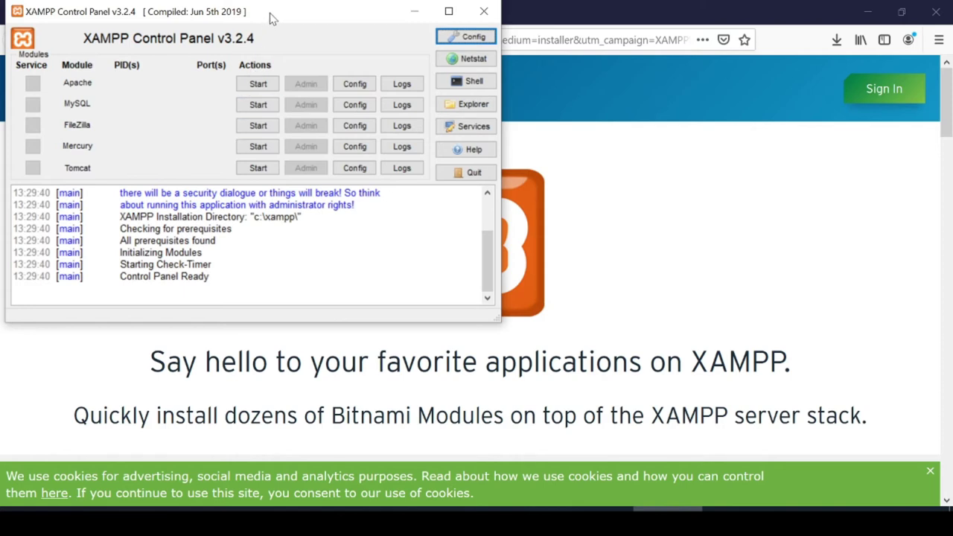
pyautogui.moveTo(270, 13); pyautogui.dragTo(276, 19)
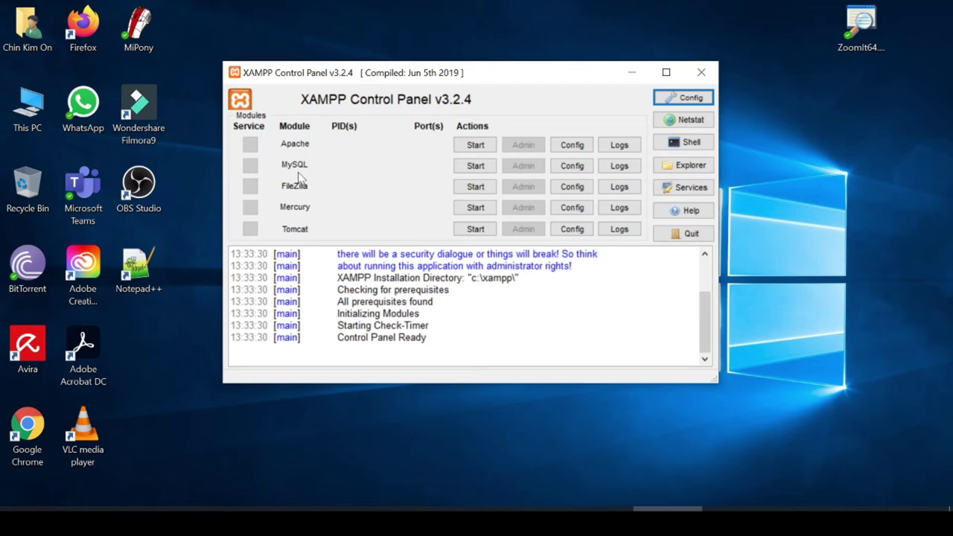
# - Start the Apache and MySQL modules in the XAMPP Control Panel and minimize its window
pyautogui.click(477, 146)
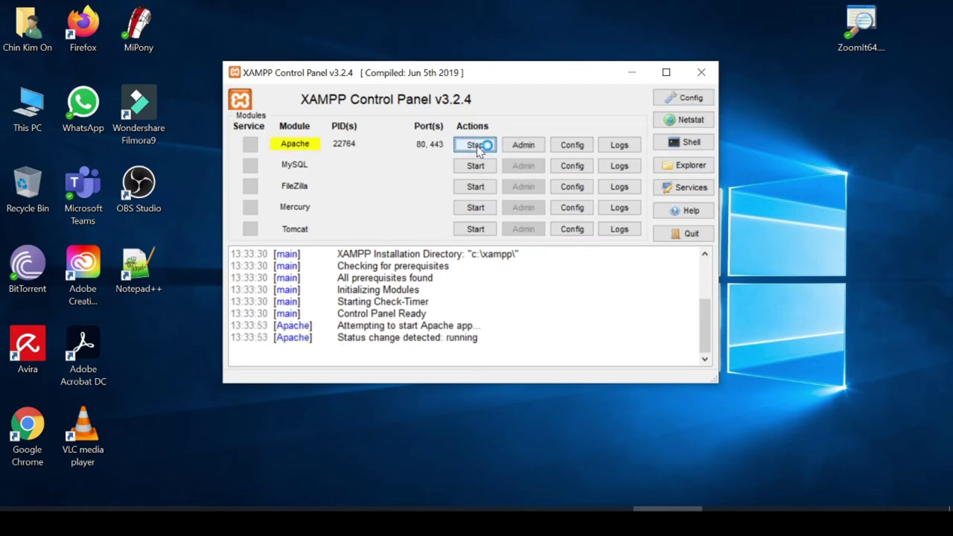
pyautogui.click(477, 165)
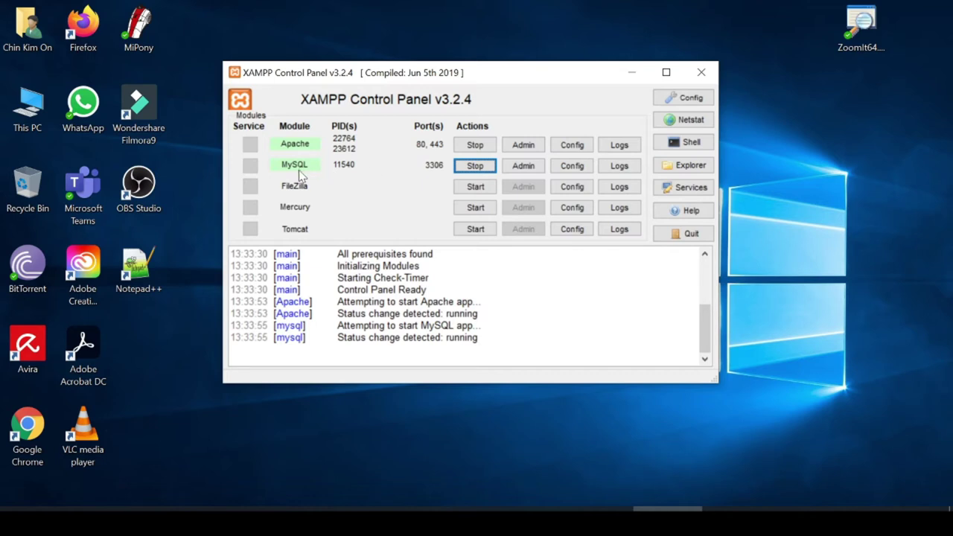
pyautogui.click(632, 75)
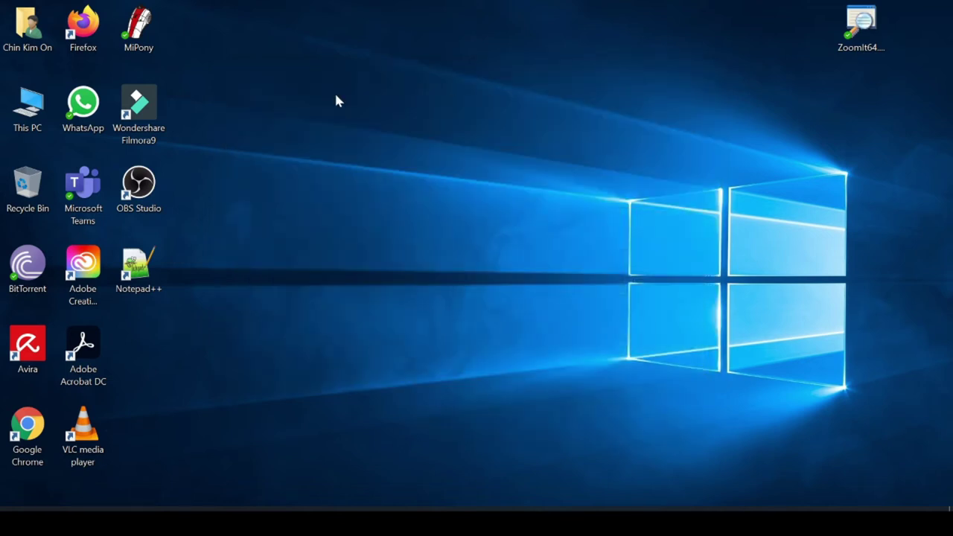
# - Switch to File Explorer and open the folder C:\xampp\htdocs\dashboard
pyautogui.doubleClick(29, 112)
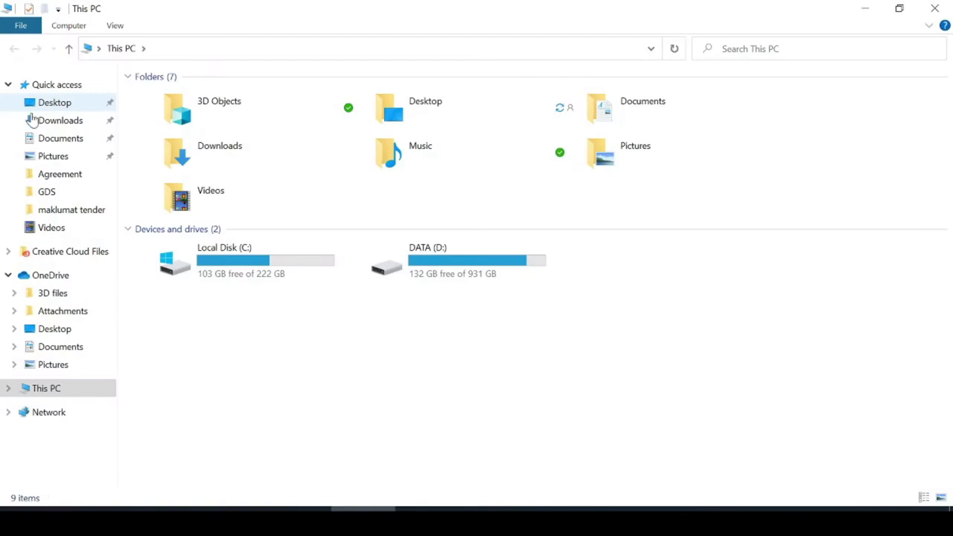
pyautogui.doubleClick(250, 266)
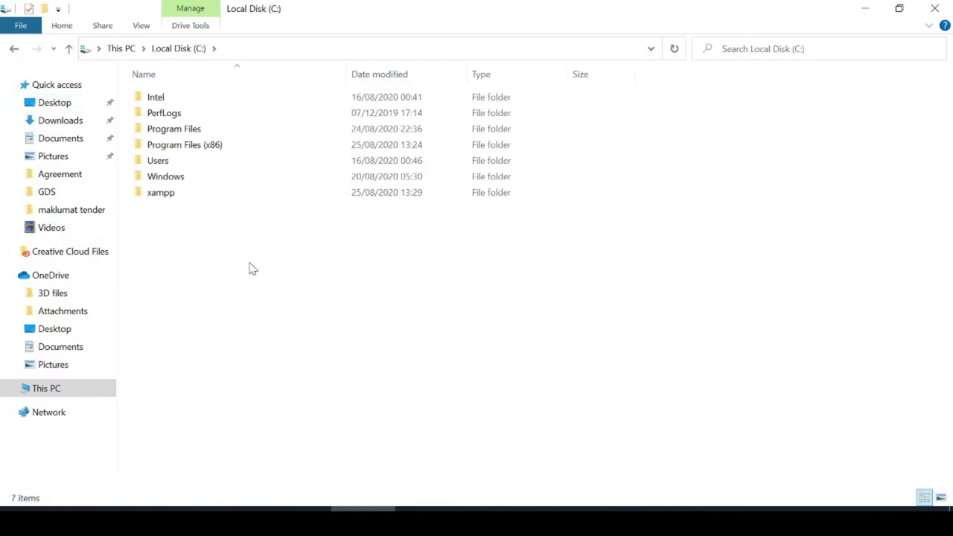
pyautogui.doubleClick(161, 195)
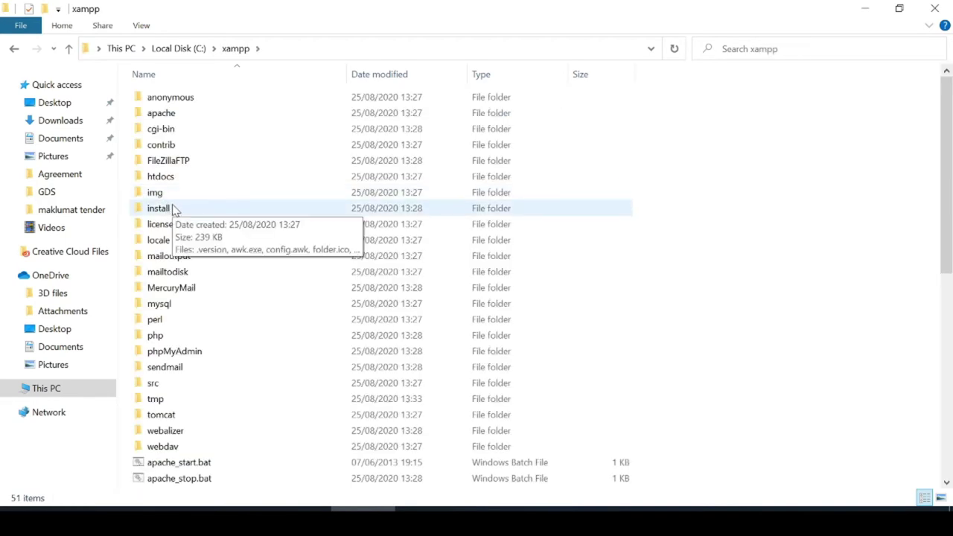
pyautogui.click(171, 178)
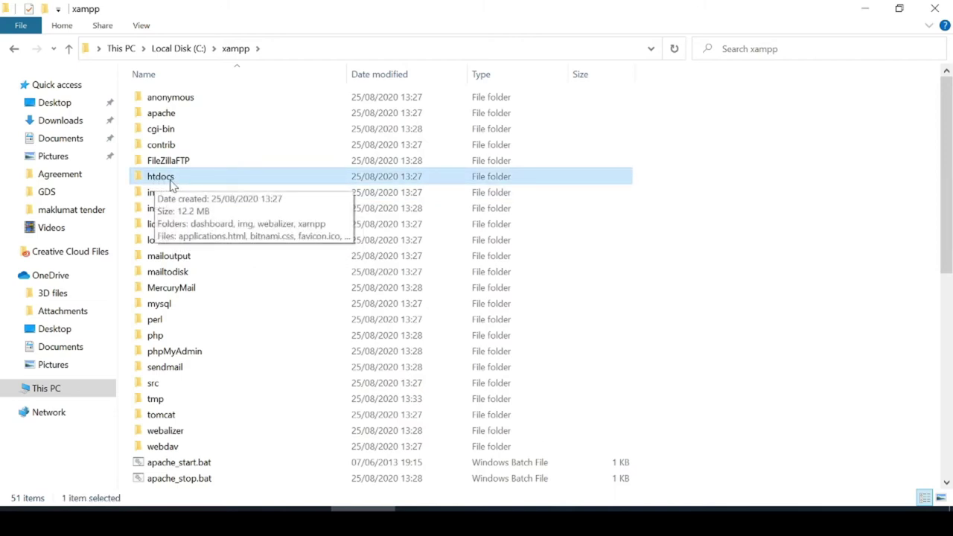
pyautogui.doubleClick(171, 178)
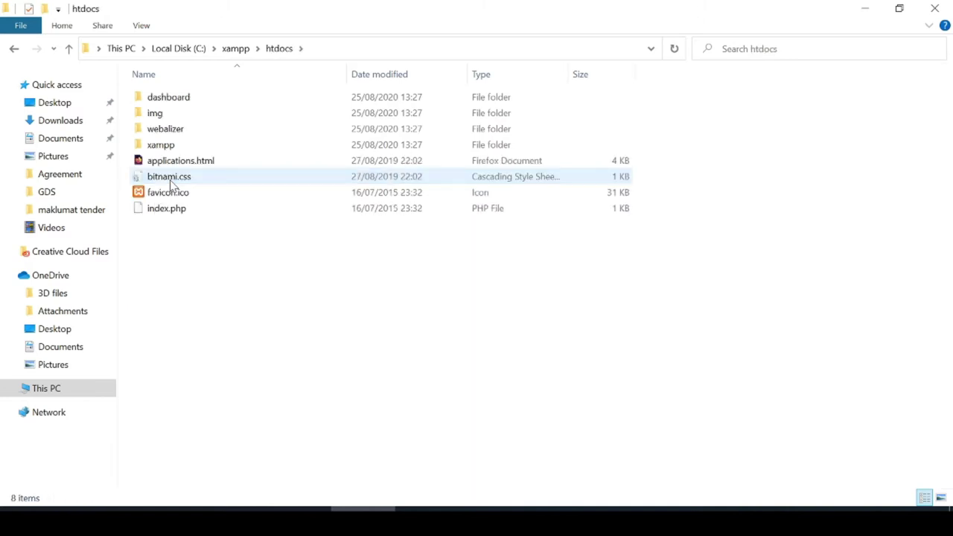
pyautogui.click(166, 102)
pyautogui.doubleClick(178, 103)
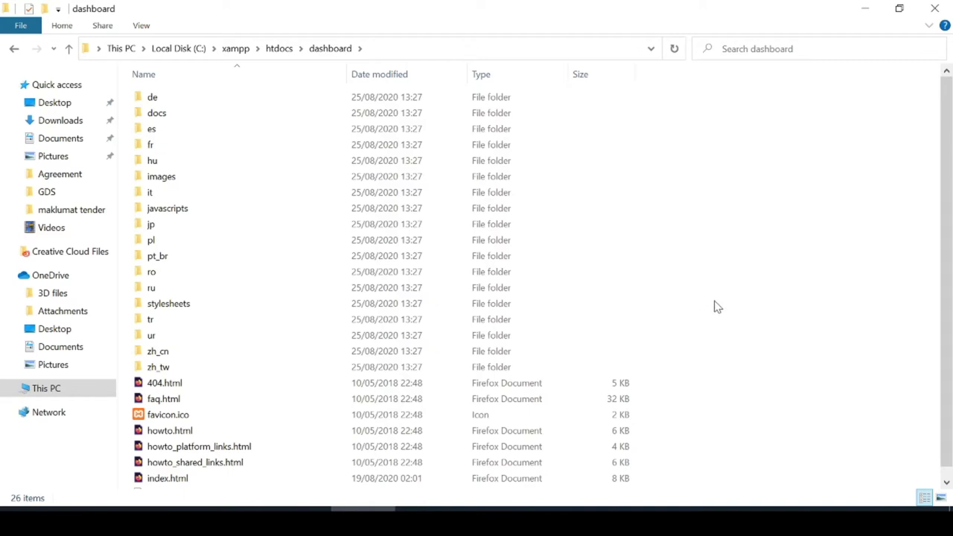
# - Create a new folder named craft_guru inside the dashboard folder
pyautogui.scroll(-1, 686, 355)
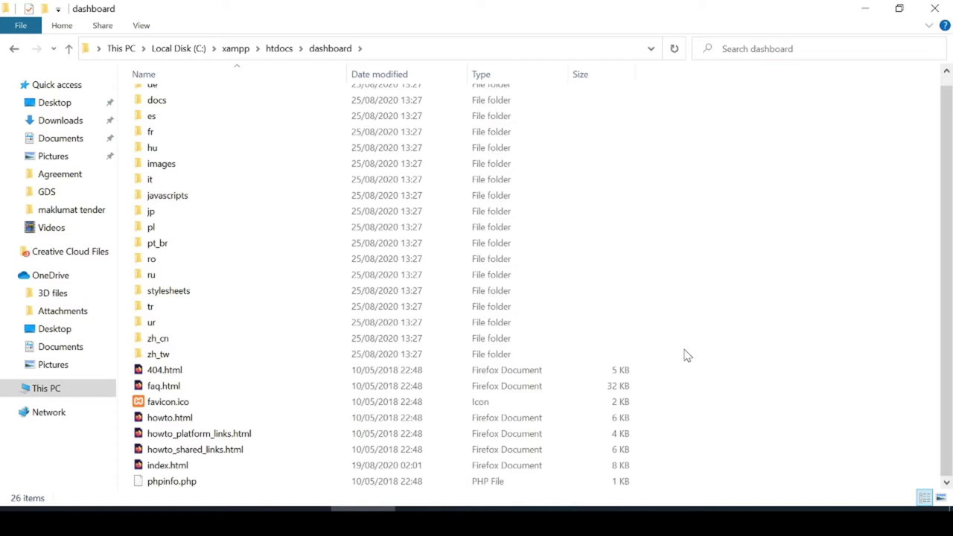
pyautogui.scroll(1, 686, 355)
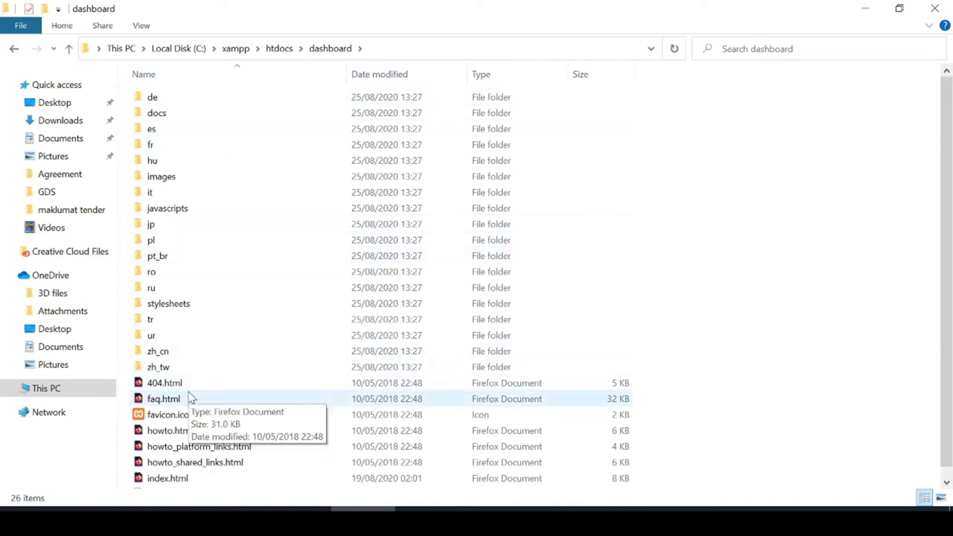
pyautogui.scroll(-1, 189, 398)
pyautogui.scroll(1, 685, 309)
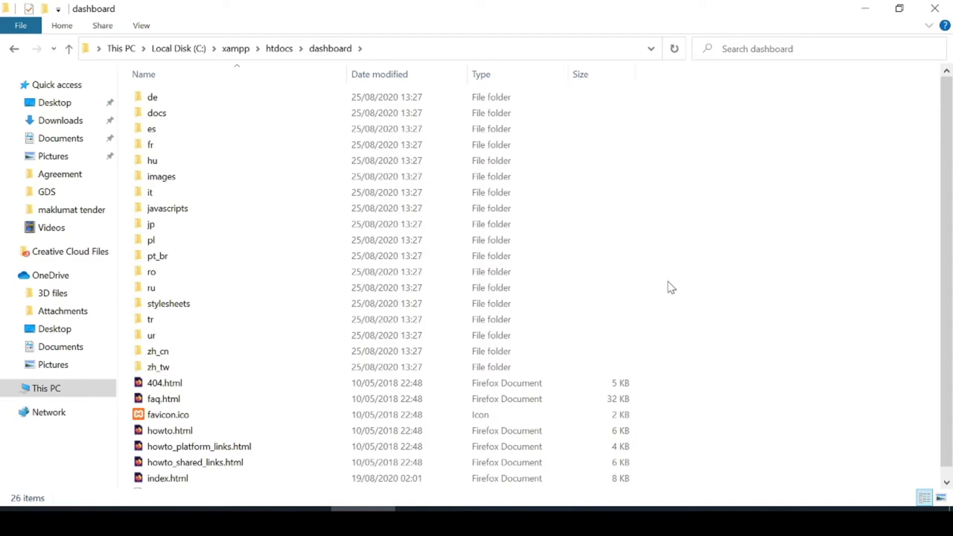
pyautogui.rightClick(665, 314)
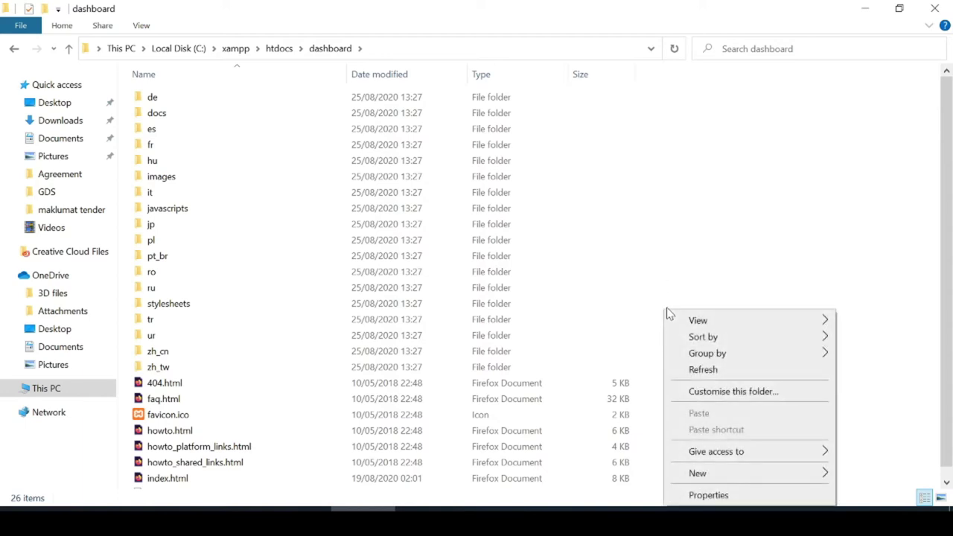
pyautogui.moveTo(700, 473)
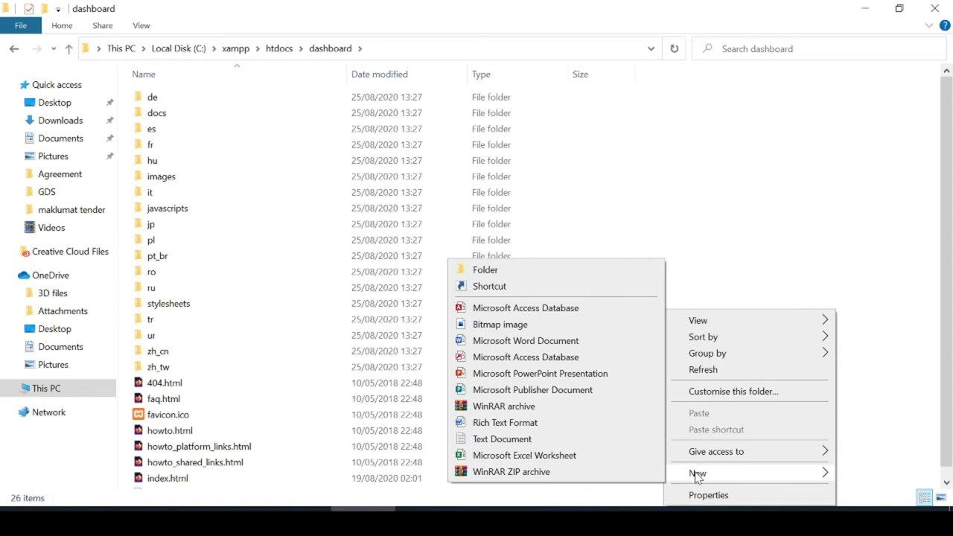
pyautogui.click(504, 275)
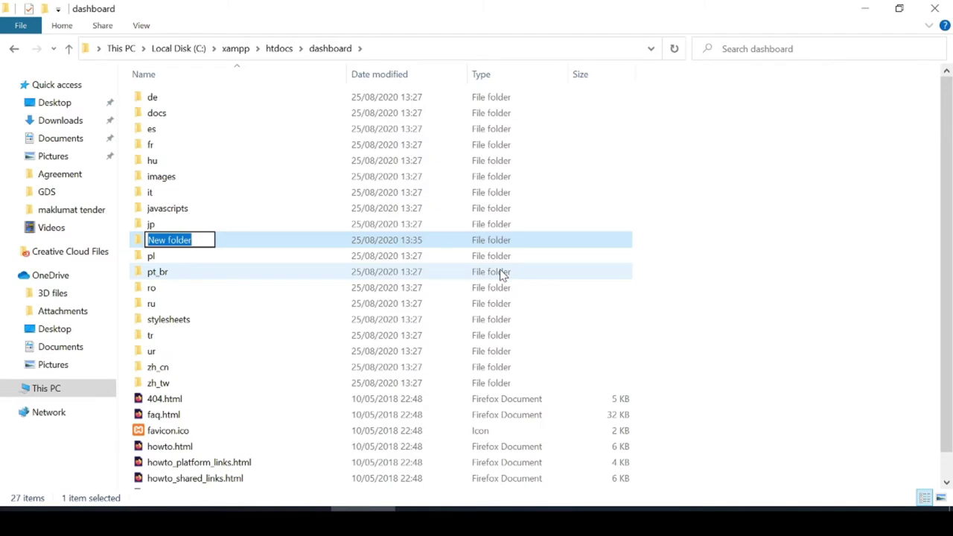
pyautogui.write('craft')
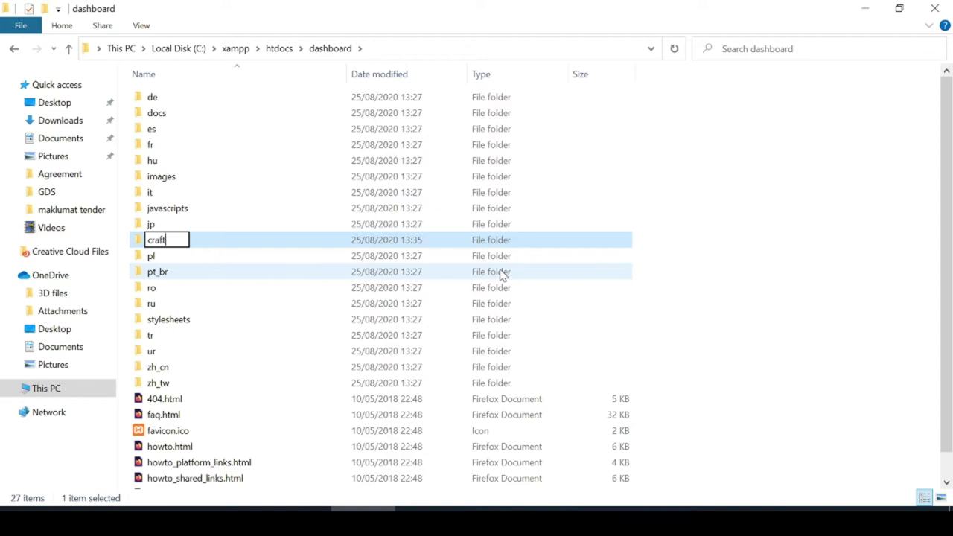
pyautogui.write('_guru')
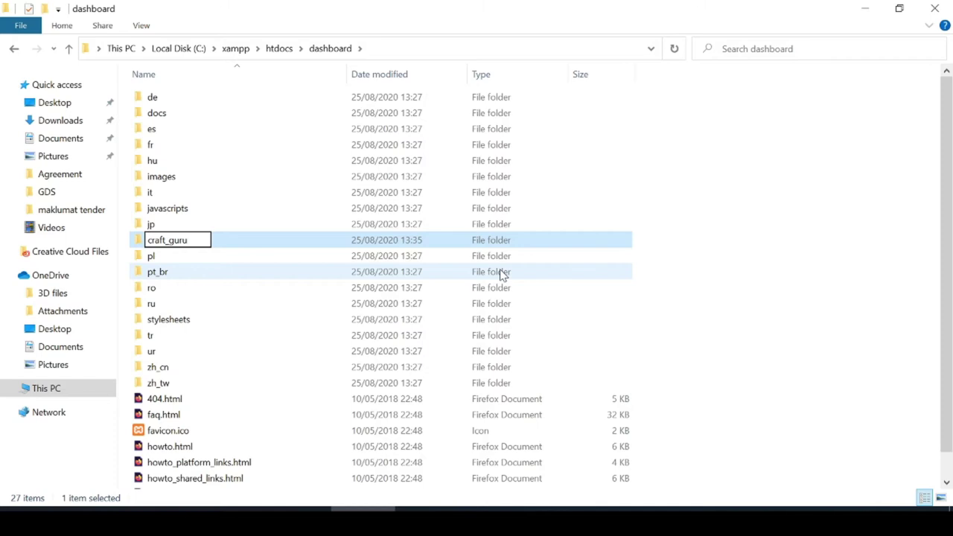
pyautogui.press('Return')
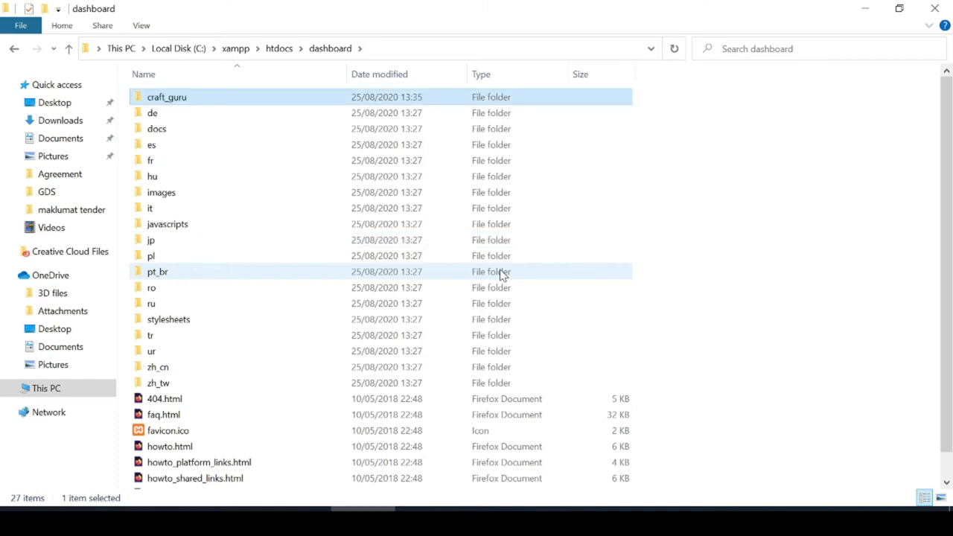
# - Open the craft_guru folder and create a subfolder named css in it
pyautogui.doubleClick(209, 101)
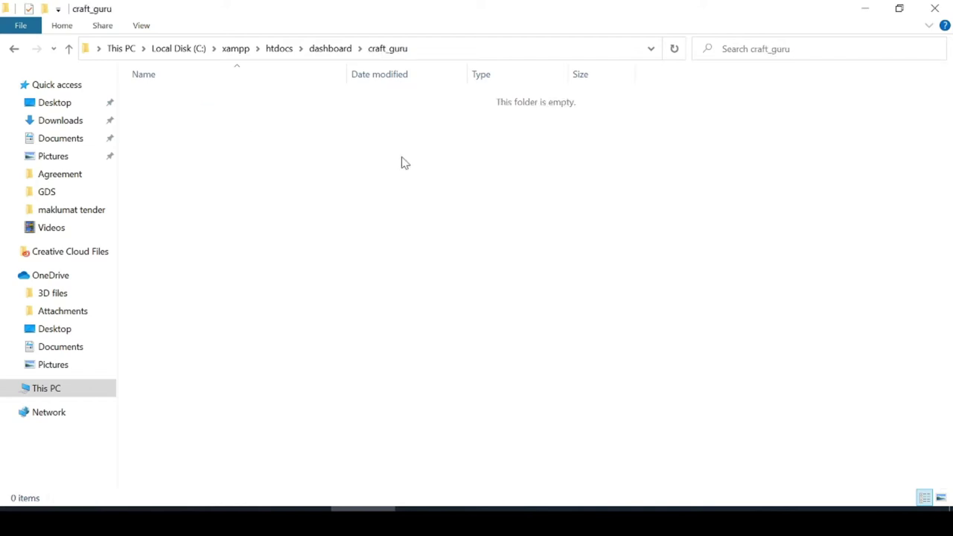
pyautogui.rightClick(343, 178)
pyautogui.moveTo(402, 357)
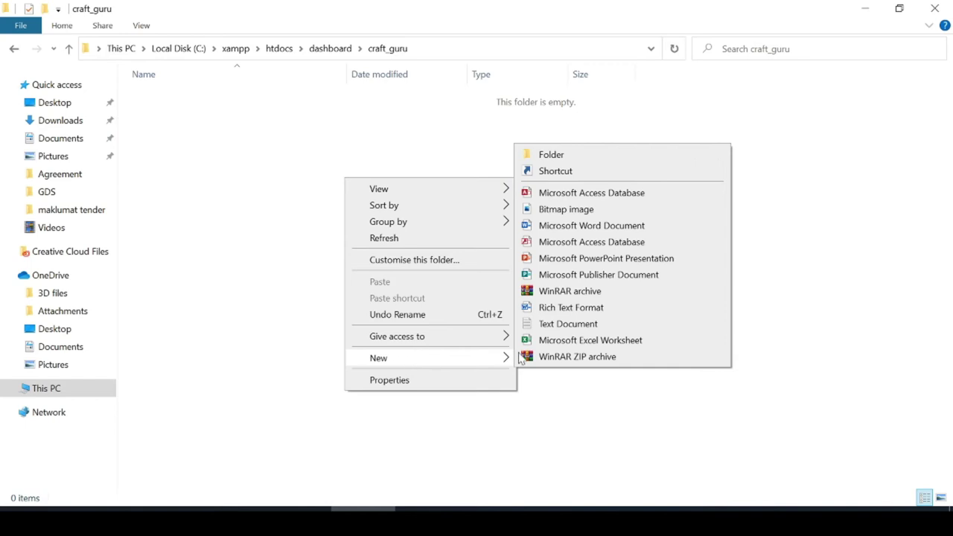
pyautogui.click(554, 155)
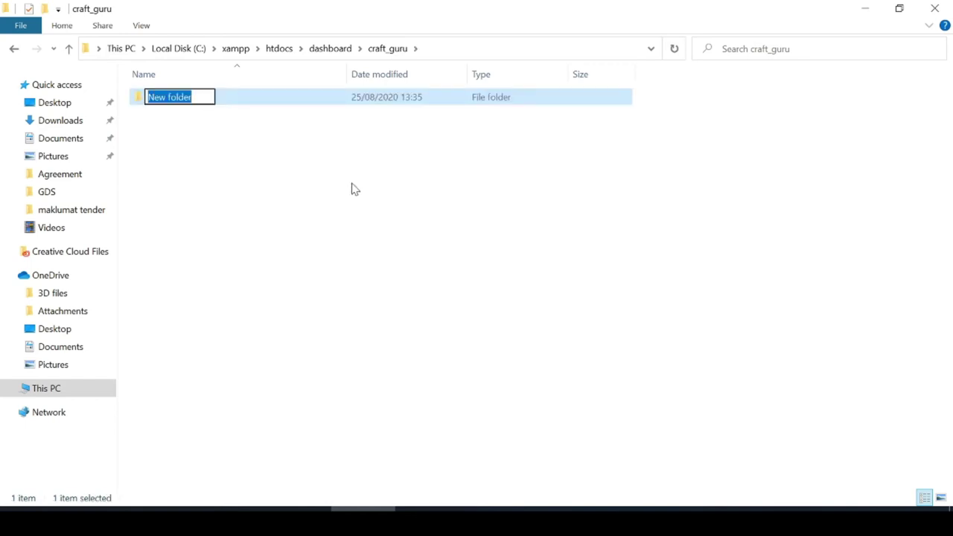
pyautogui.write('css')
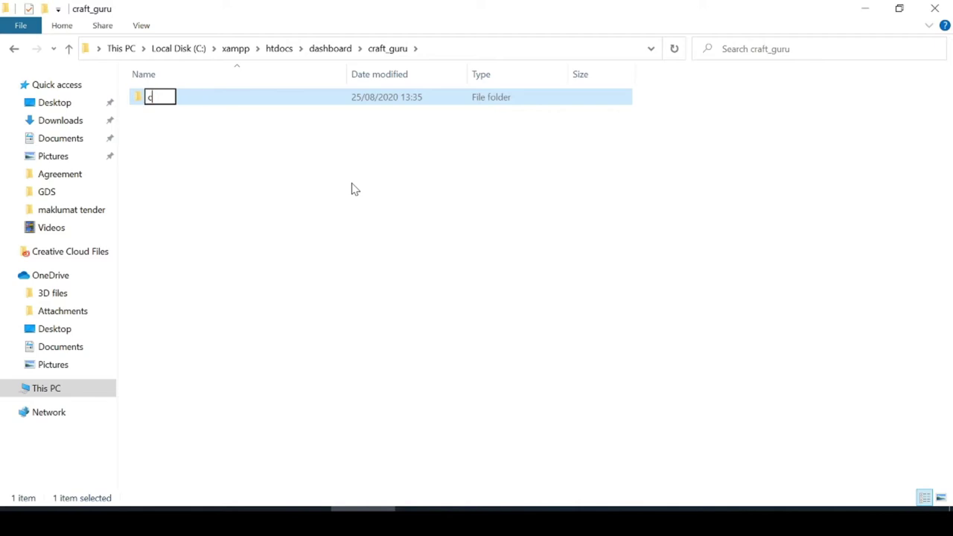
pyautogui.press('Return')
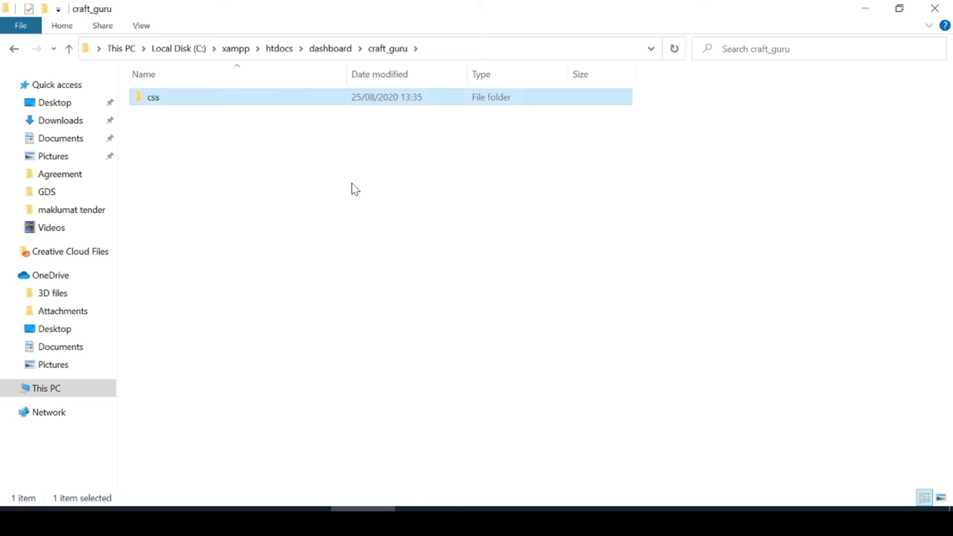
# - Create a second subfolder named images inside craft_guru and select the css folder
pyautogui.rightClick(354, 189)
pyautogui.moveTo(436, 364)
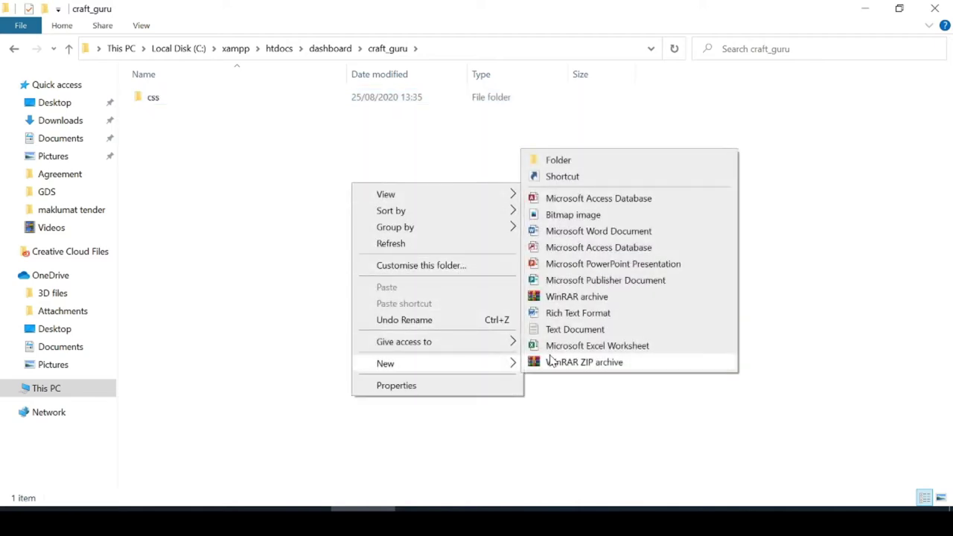
pyautogui.click(555, 160)
pyautogui.write('jmages')
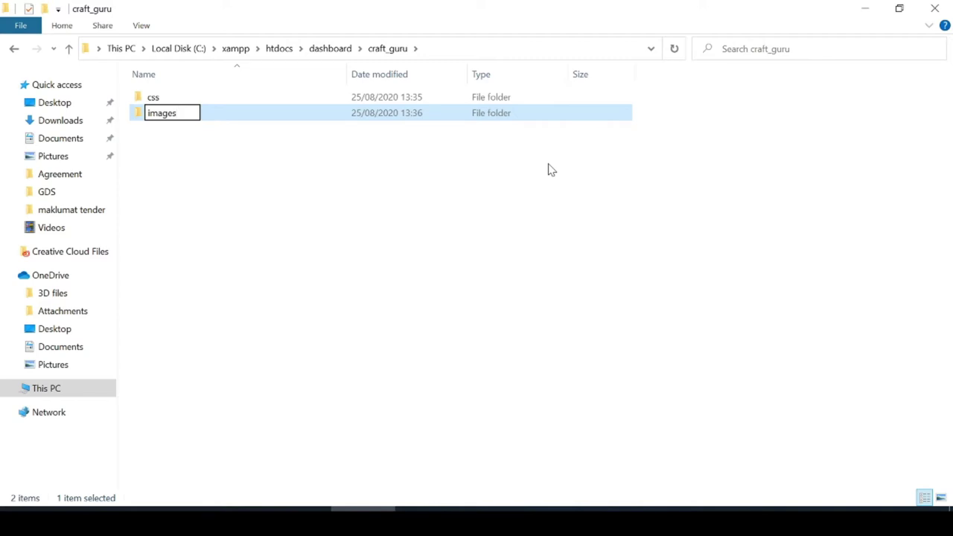
pyautogui.press('Return')
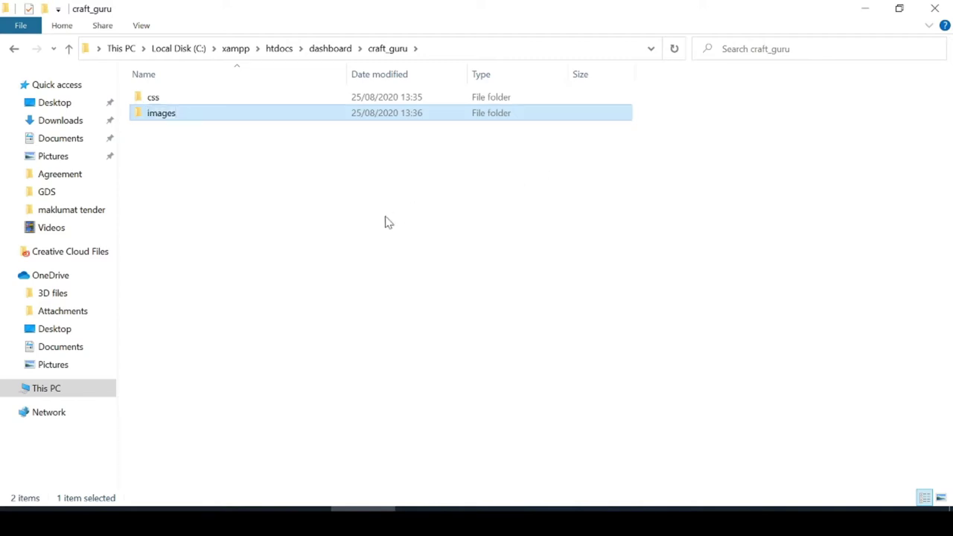
pyautogui.click(358, 193)
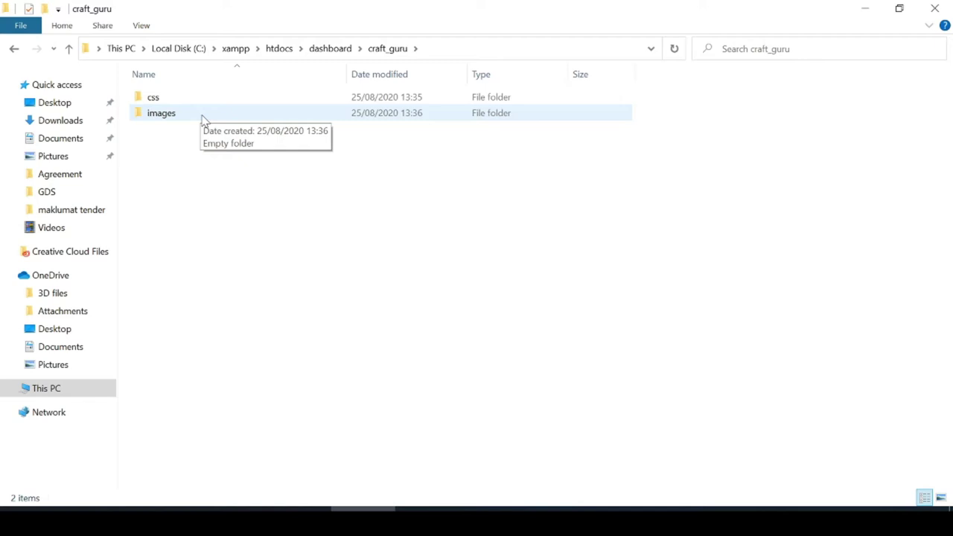
pyautogui.click(157, 100)
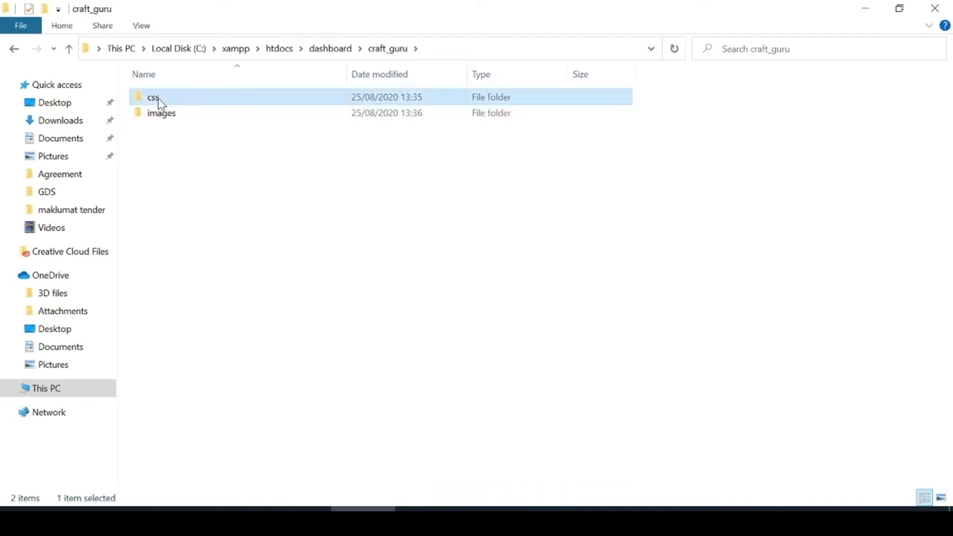
# - Switch to Notepad++, create a new blank file and close the change.log file
pyautogui.click(260, 195)
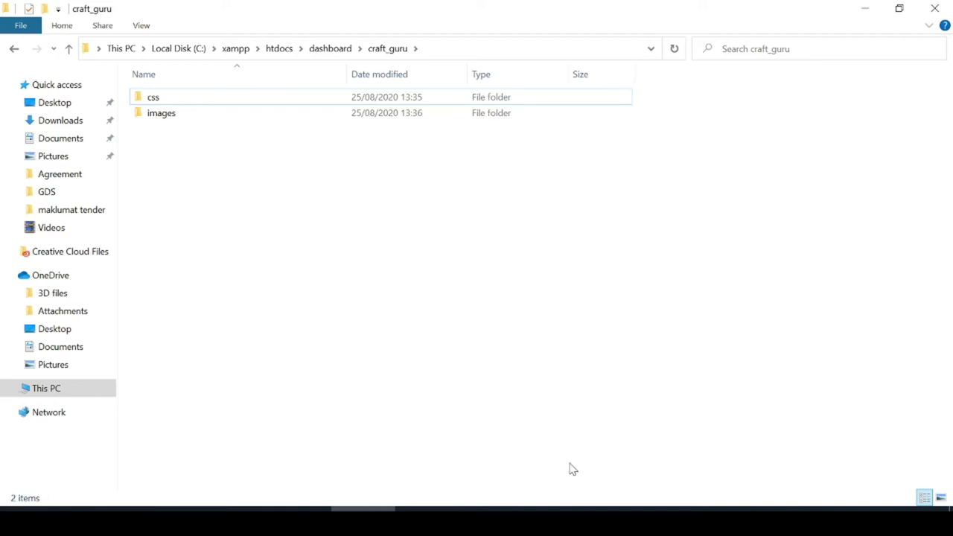
pyautogui.click(622, 509)
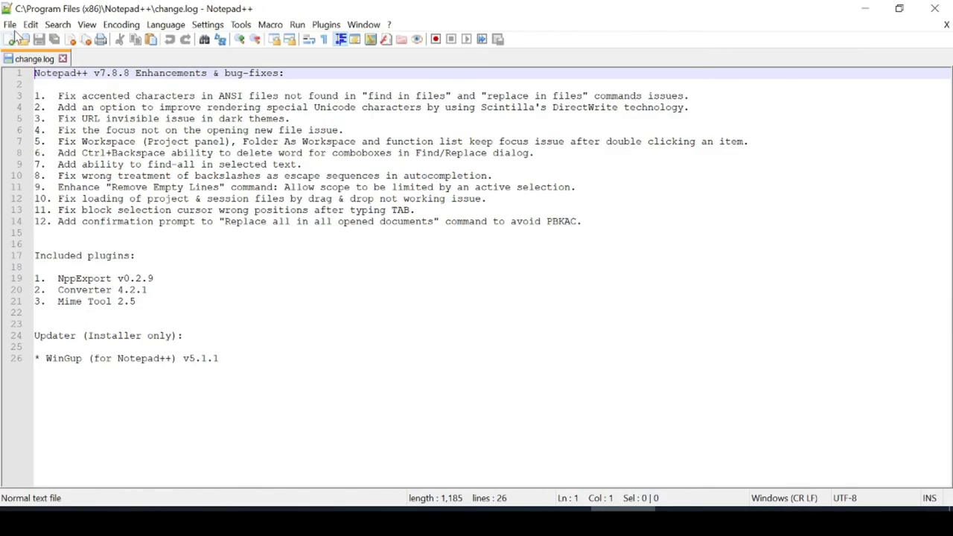
pyautogui.click(20, 49)
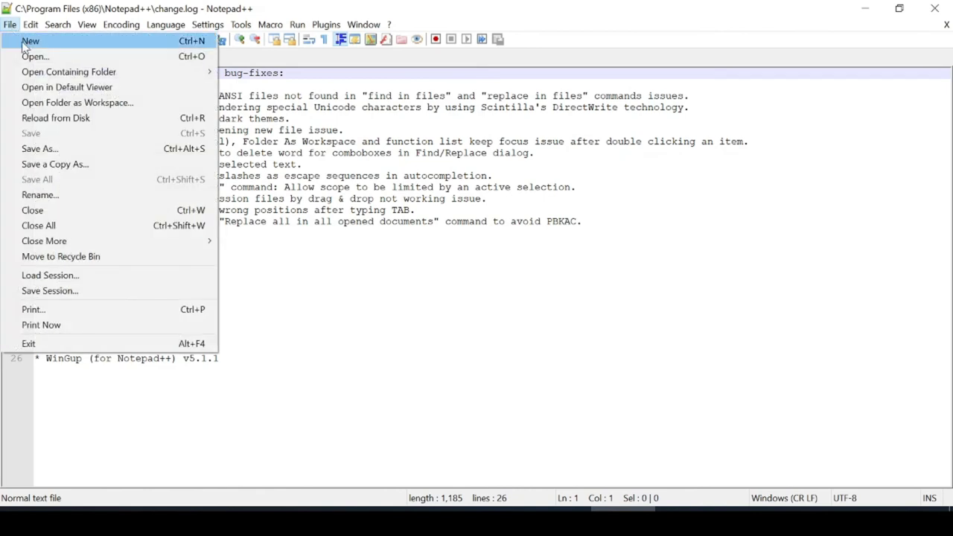
pyautogui.click(28, 42)
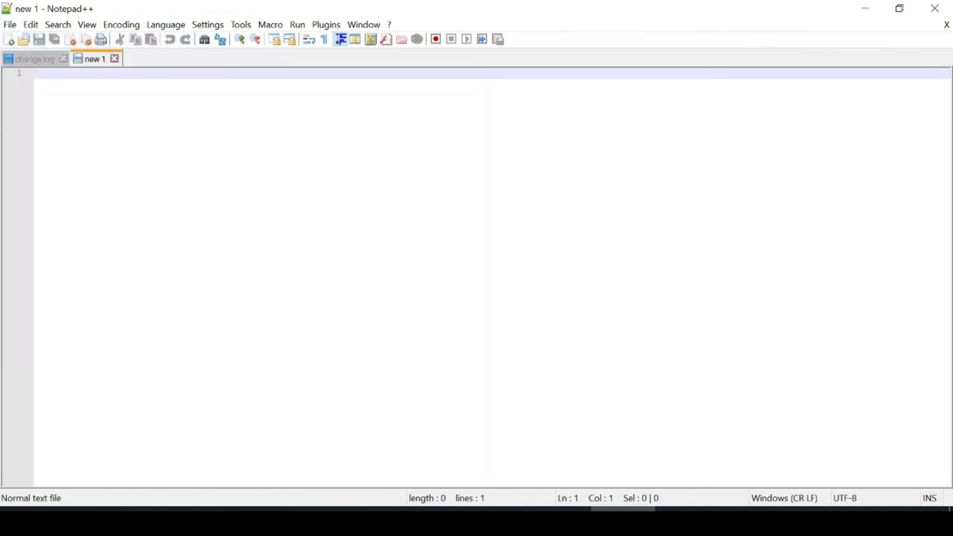
pyautogui.click(63, 59)
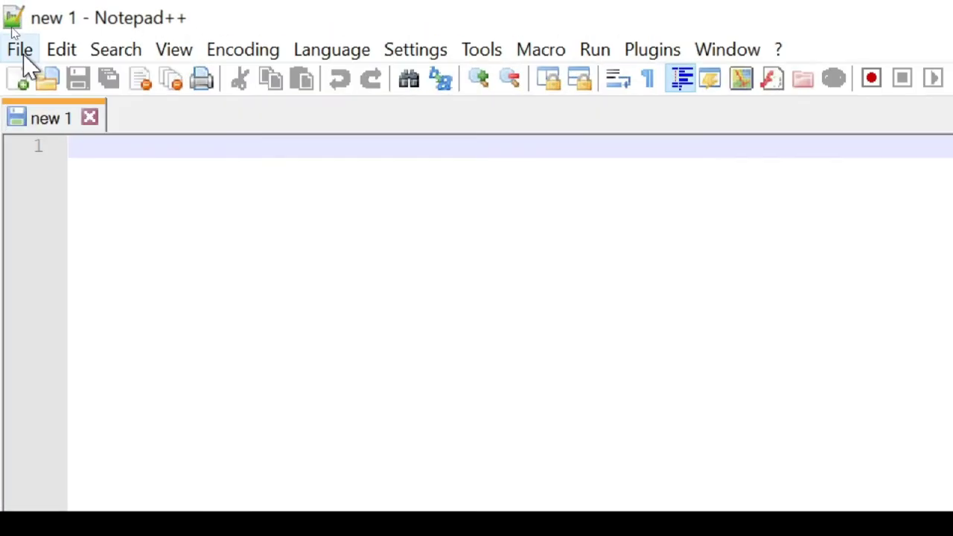
# - Start saving the new file under another name and browse to the folder C:\xampp\htdocs\dashboard\craft_guru
pyautogui.click(22, 54)
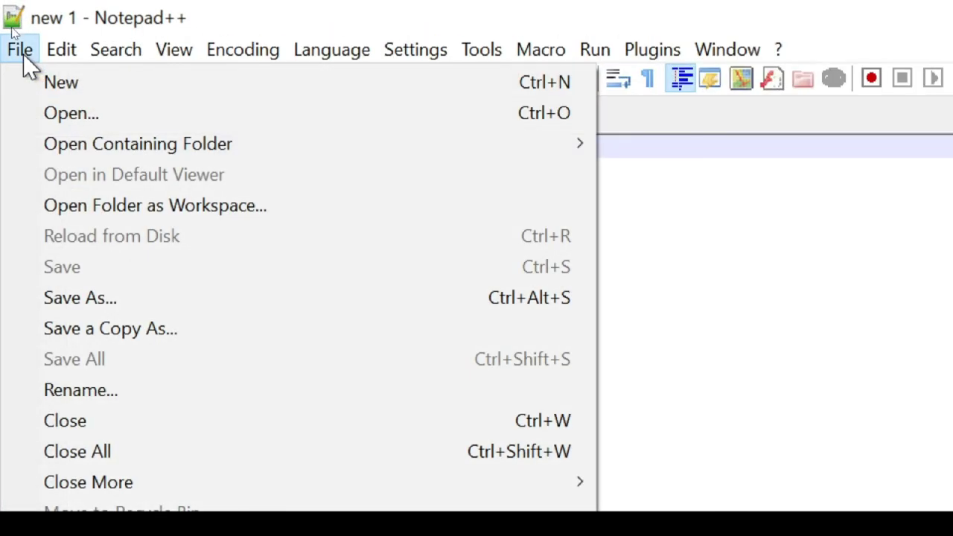
pyautogui.click(157, 296)
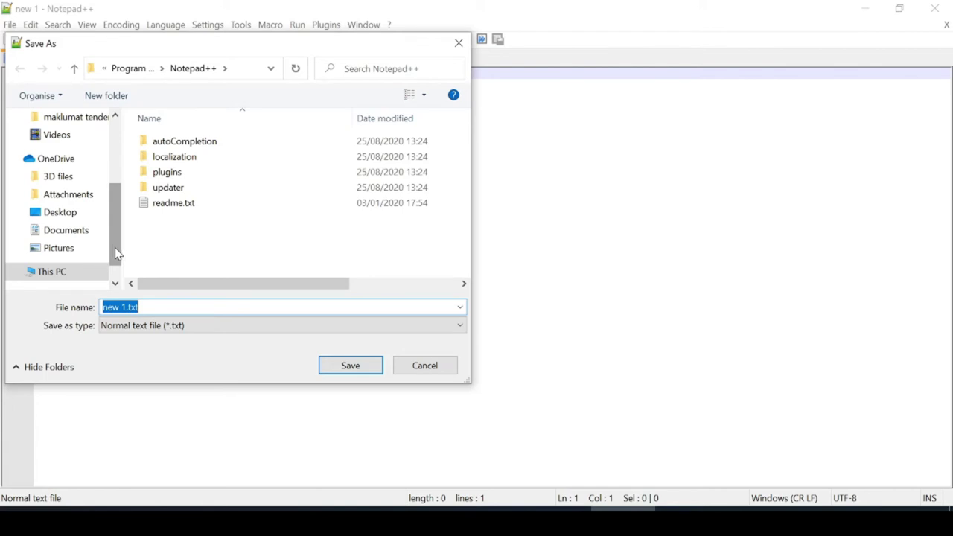
pyautogui.scroll(-1, 115, 248)
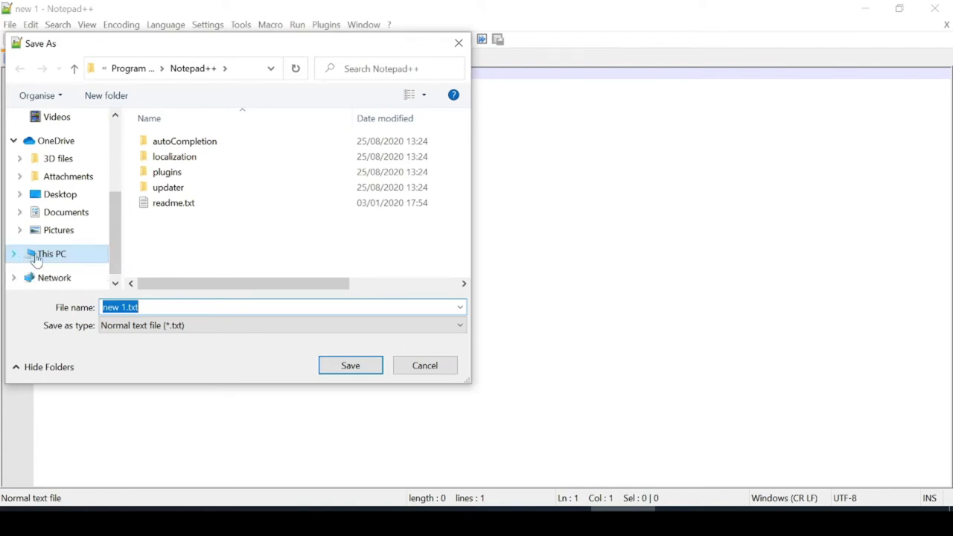
pyautogui.moveTo(196, 47); pyautogui.dragTo(353, 52)
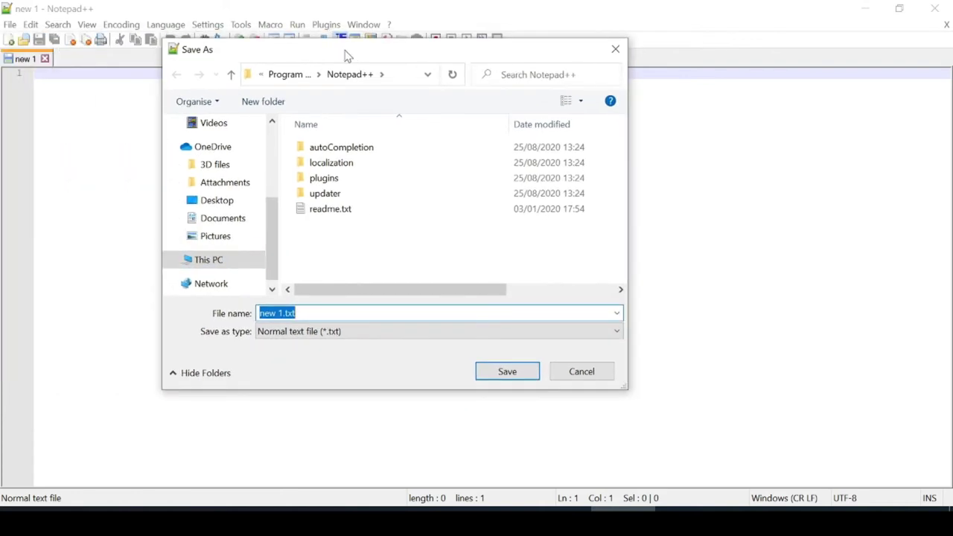
pyautogui.click(171, 260)
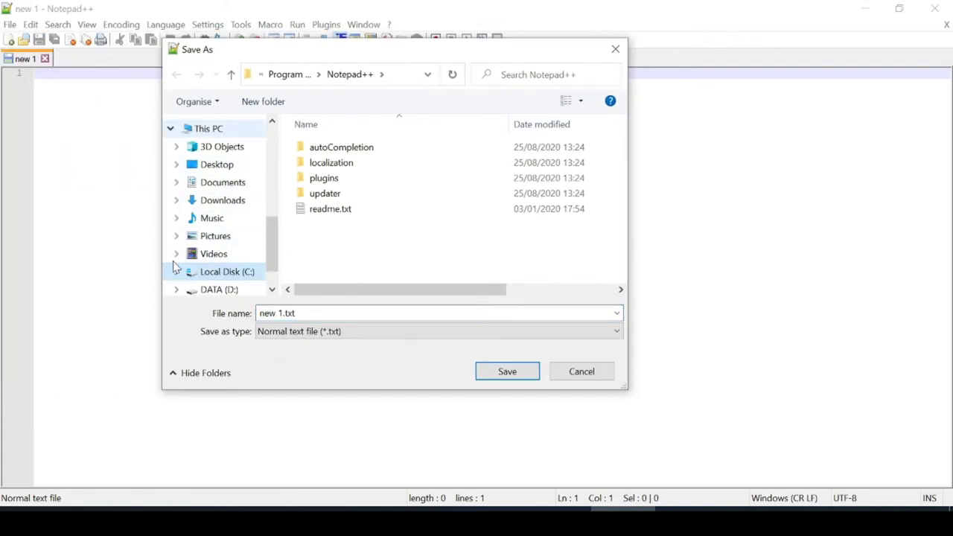
pyautogui.click(200, 273)
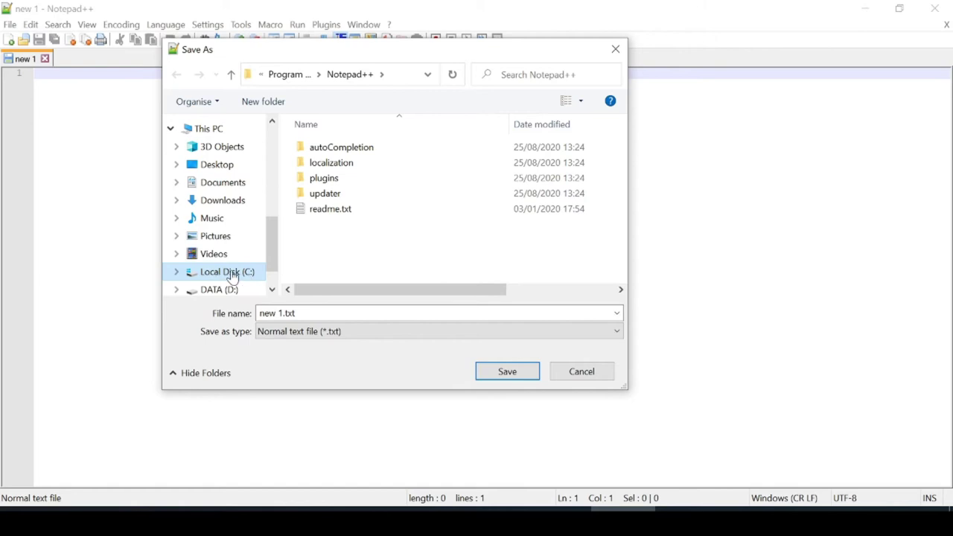
pyautogui.doubleClick(324, 241)
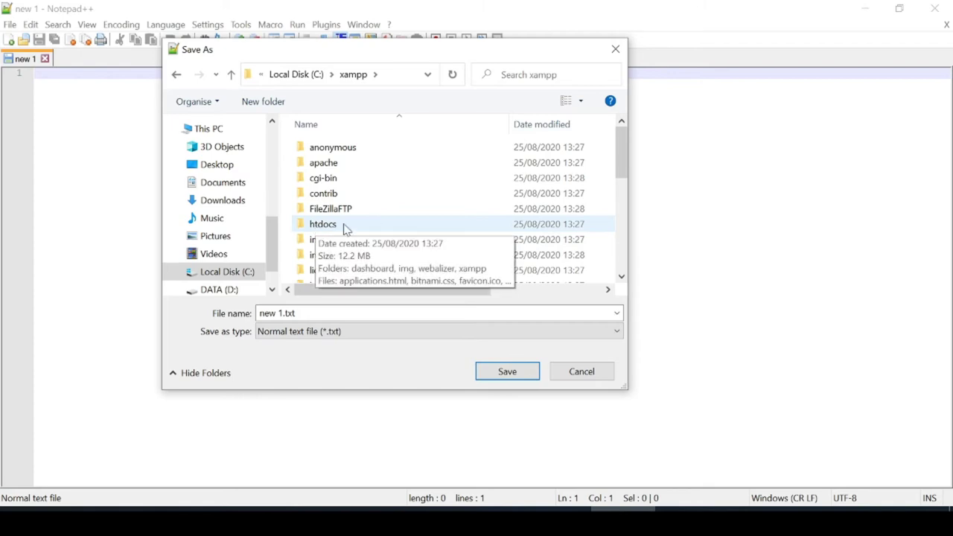
pyautogui.click(345, 230)
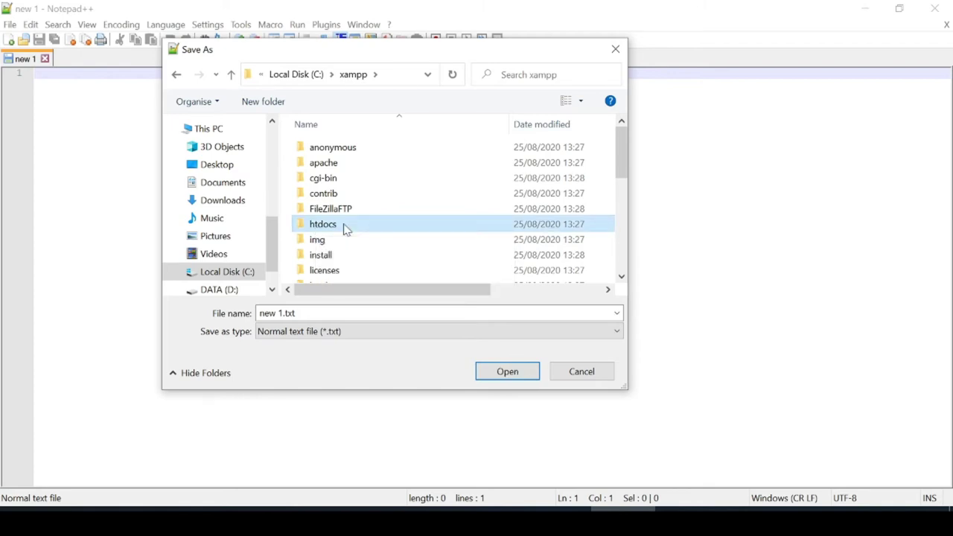
pyautogui.doubleClick(345, 229)
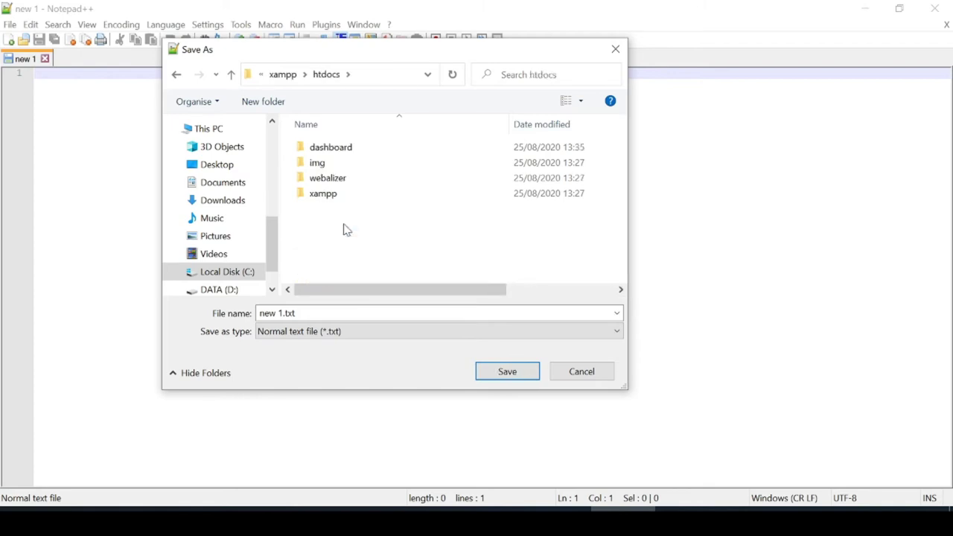
pyautogui.click(344, 153)
pyautogui.doubleClick(344, 153)
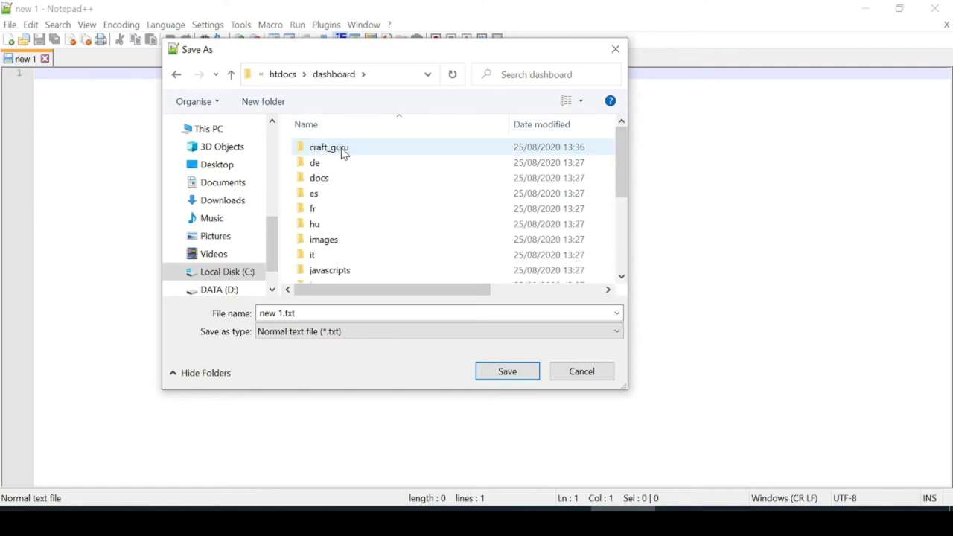
pyautogui.click(335, 155)
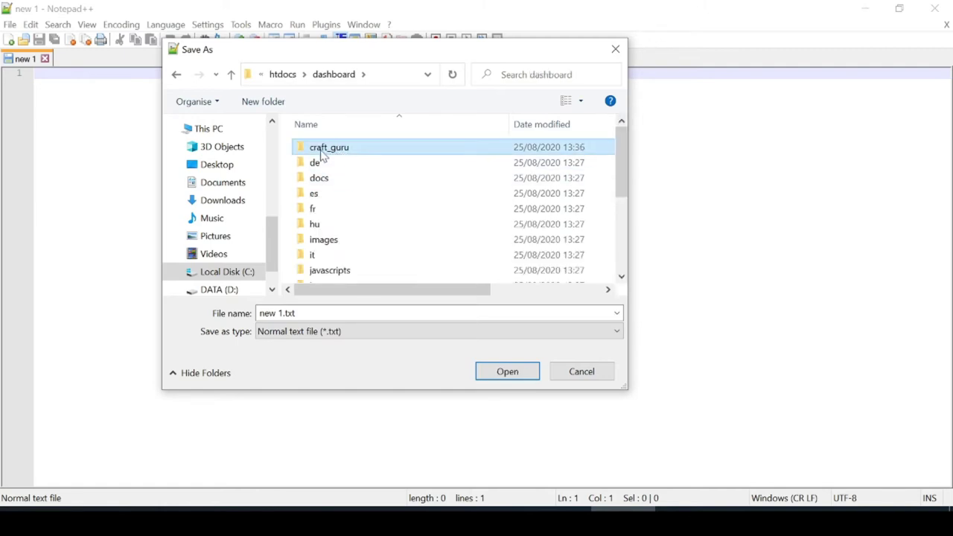
pyautogui.doubleClick(344, 155)
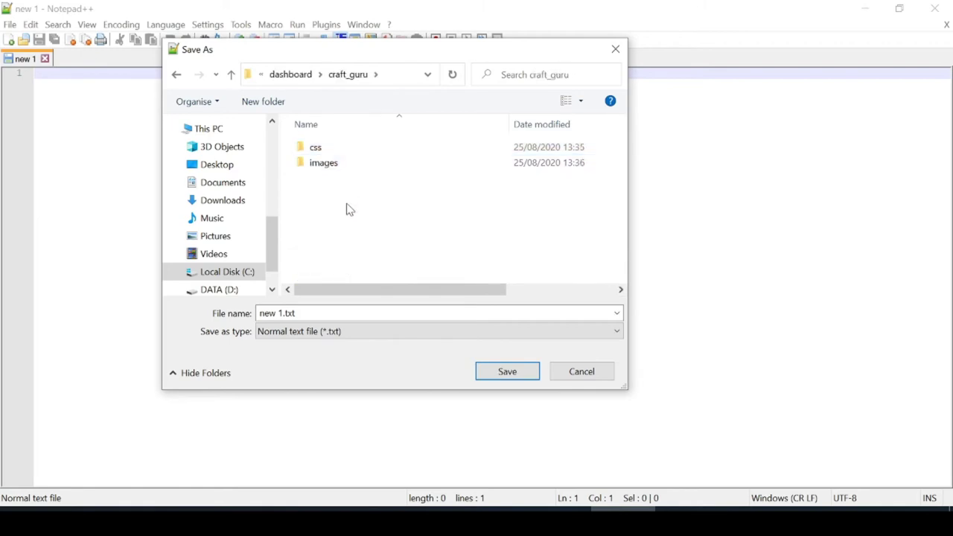
# - Save the file as index.php with the type PHP Hypertext Preprocessor file, and check the craft_guru folder in File Explorer
pyautogui.hotkey('alt', 'n')
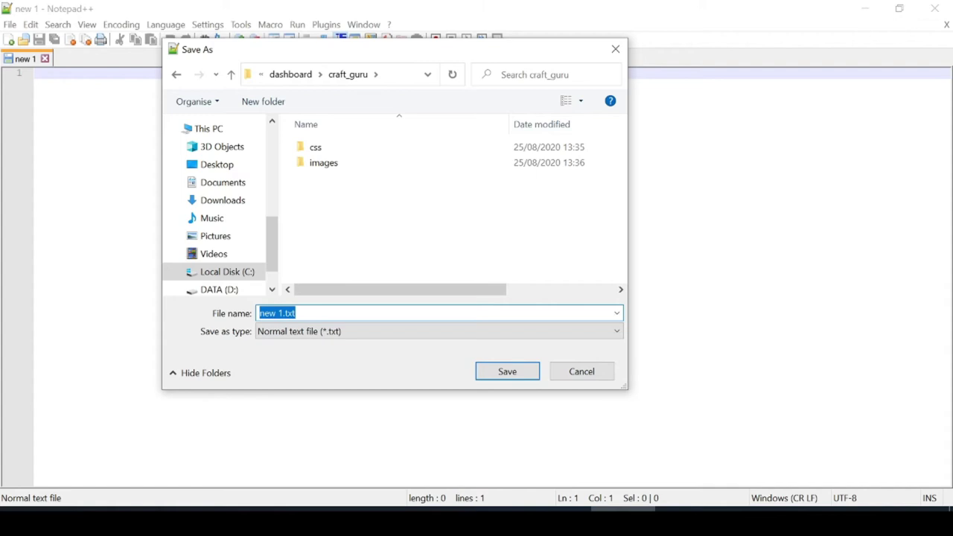
pyautogui.write('inde')
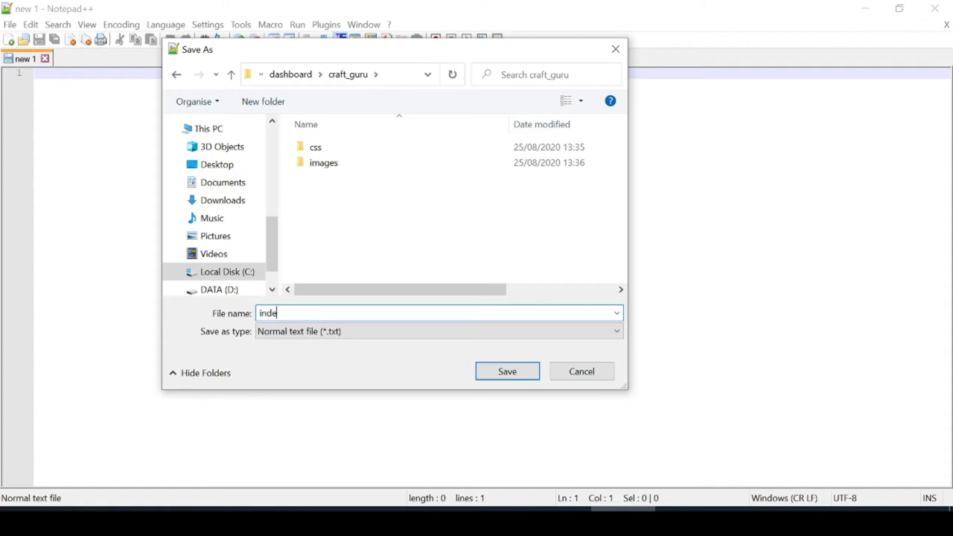
pyautogui.write('x.php')
pyautogui.click(302, 336)
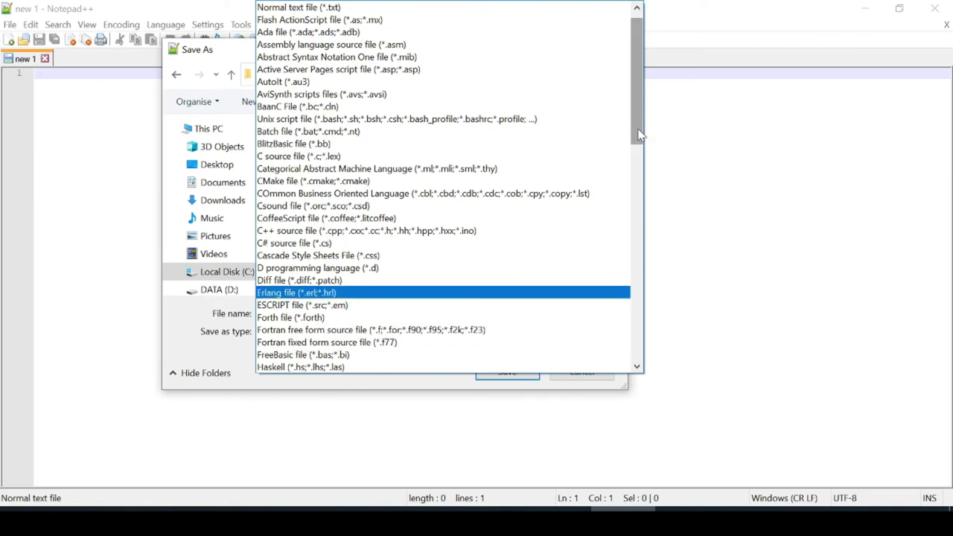
pyautogui.moveTo(638, 134); pyautogui.dragTo(631, 103)
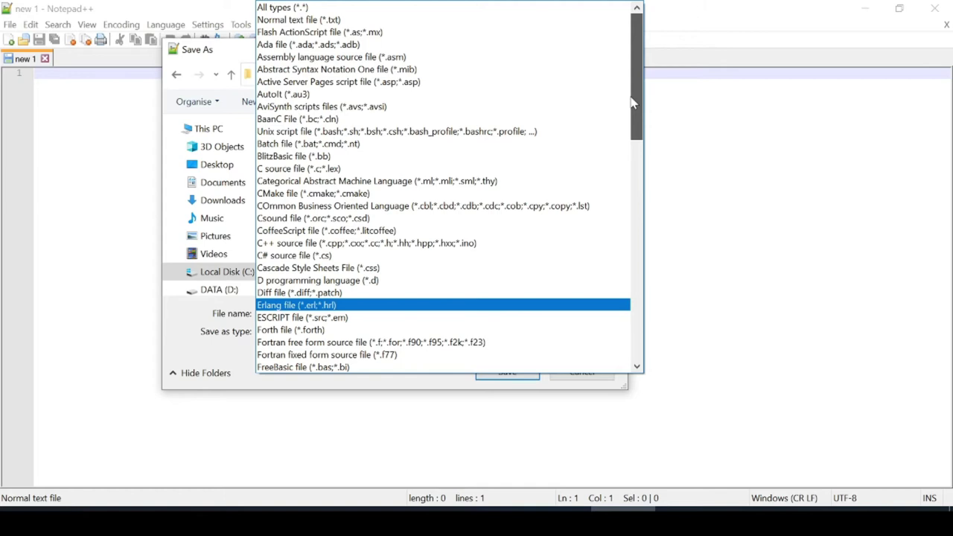
pyautogui.moveTo(631, 103); pyautogui.dragTo(644, 262)
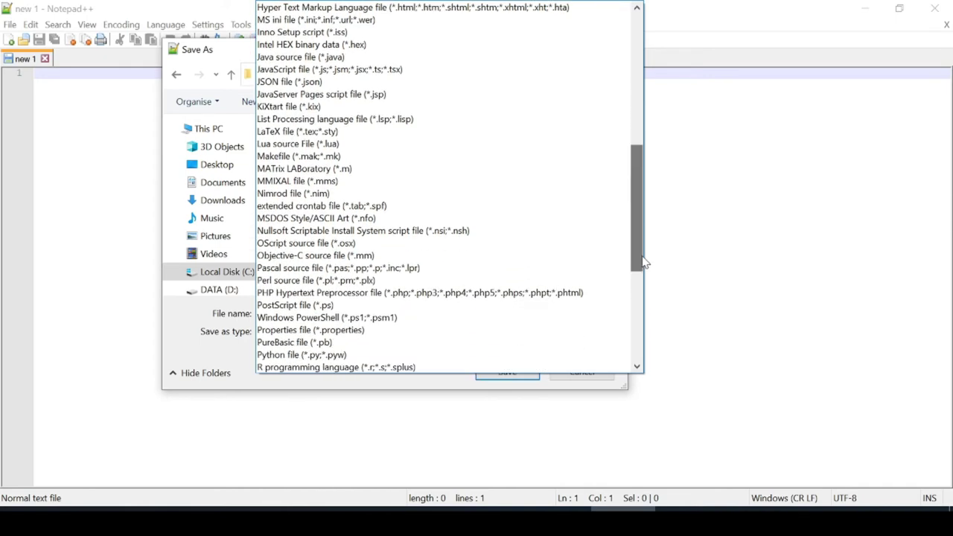
pyautogui.click(384, 294)
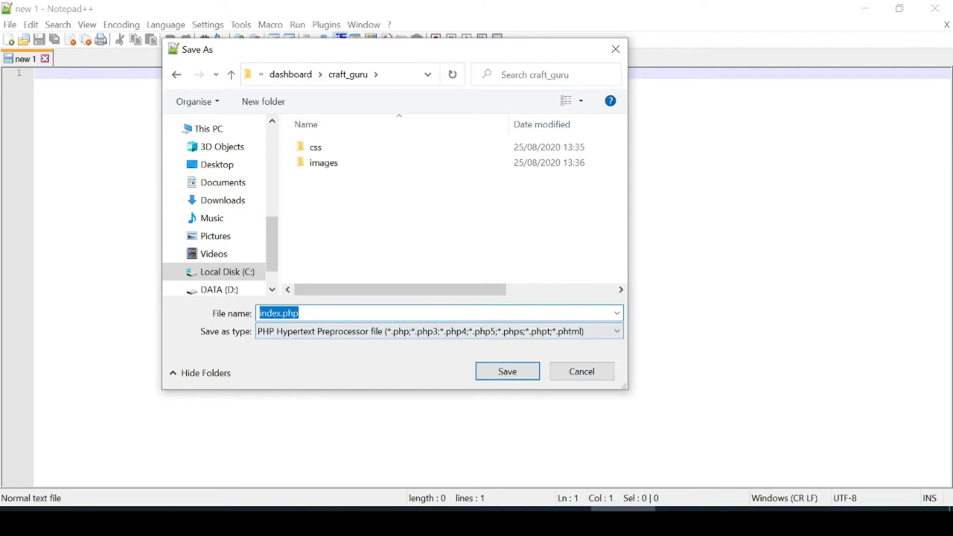
pyautogui.press('End')
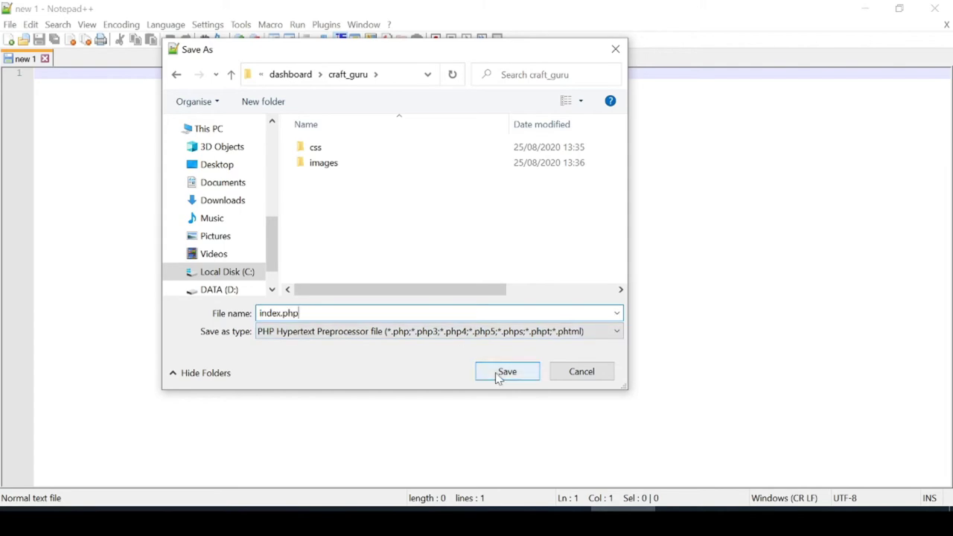
pyautogui.click(508, 378)
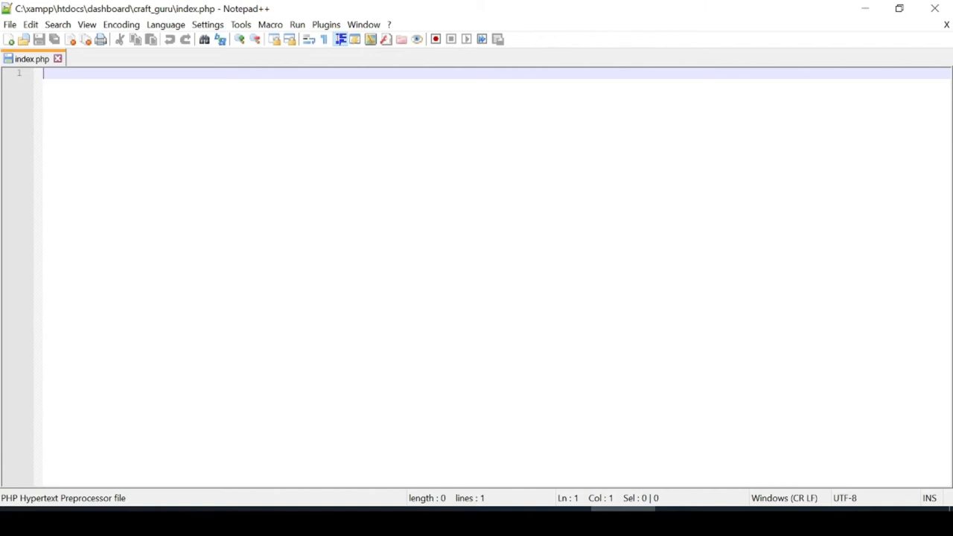
pyautogui.moveTo(363, 517)
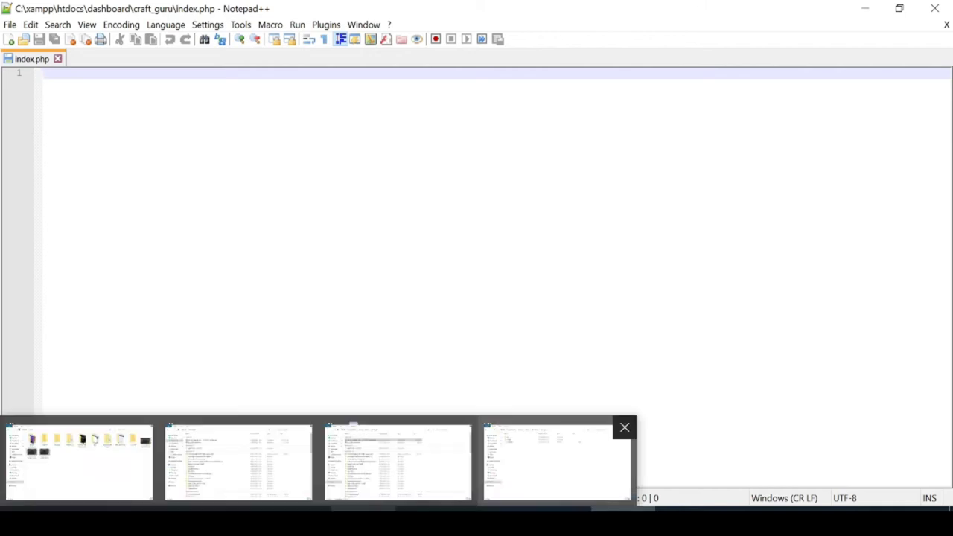
pyautogui.click(556, 462)
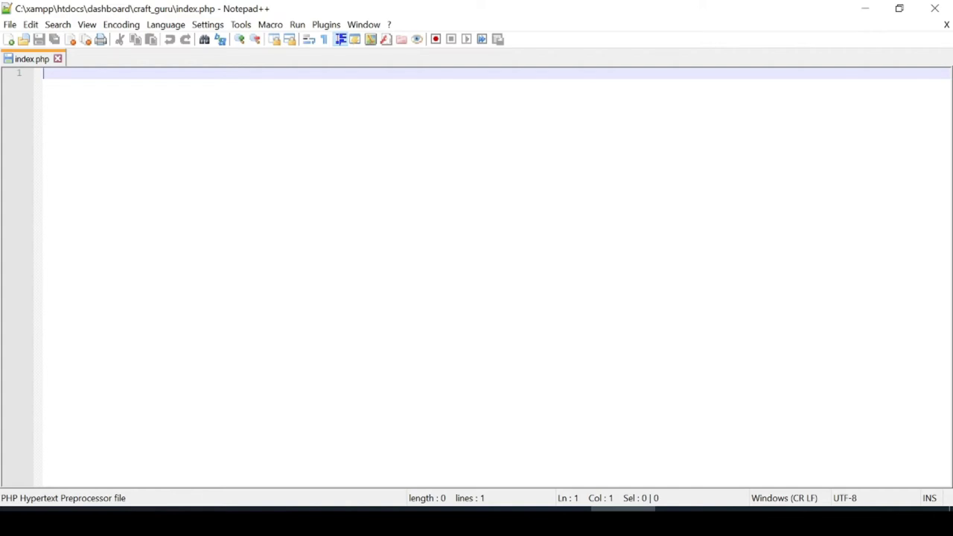
# - Write the HTML5 doctype, an html tag with lang="en", and a head with charset UTF-8 and the title "Projek Pertama Saya"
pyautogui.write('<!DOCTYPE htm')
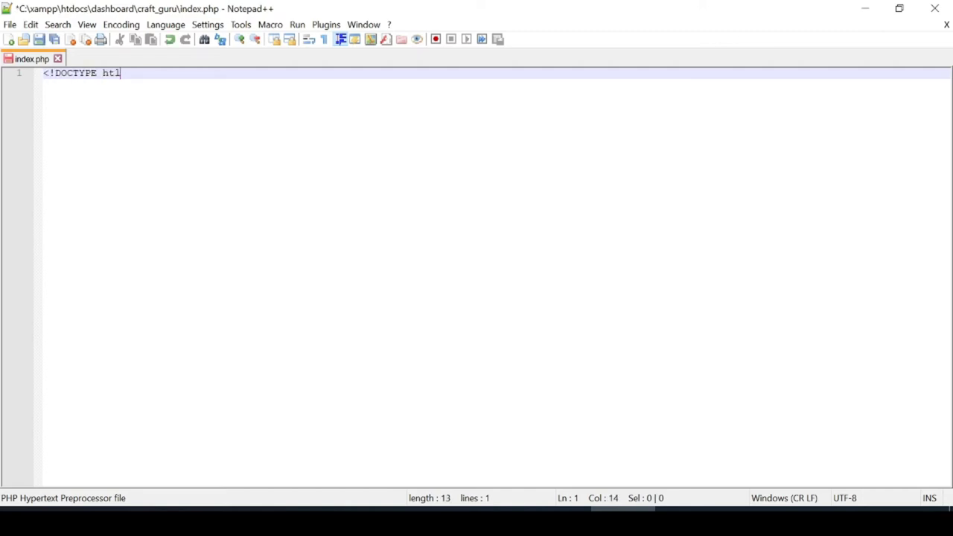
pyautogui.write('l> <html lang="en"> \t<head> \t\t<meta charset=> \t</head>')
pyautogui.press('Up')
pyautogui.write('<meta charset=>')
pyautogui.press('Left')
pyautogui.write('"UTF-8"')
pyautogui.press('End')
pyautogui.press('Return')
pyautogui.write('<title>Projek Pertama Saya')
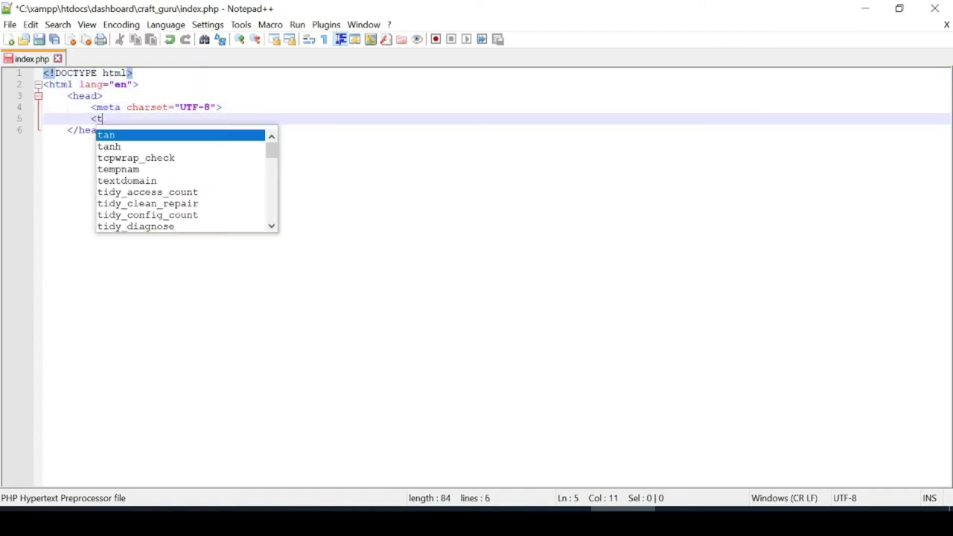
# - Add a body with the paragraph "Ini adalah laman web saya yang pertama!", close the html tag and save index.php
pyautogui.press('Down')
pyautogui.press('Return')
pyautogui.write('<body>  </body>')
pyautogui.press('Up')
pyautogui.write('<p>Ini adalah laman web saya yang pertama!')
pyautogui.press('Down')
pyautogui.press('End')
pyautogui.press('Return')
pyautogui.press('BackSpace')
pyautogui.write('</html>')
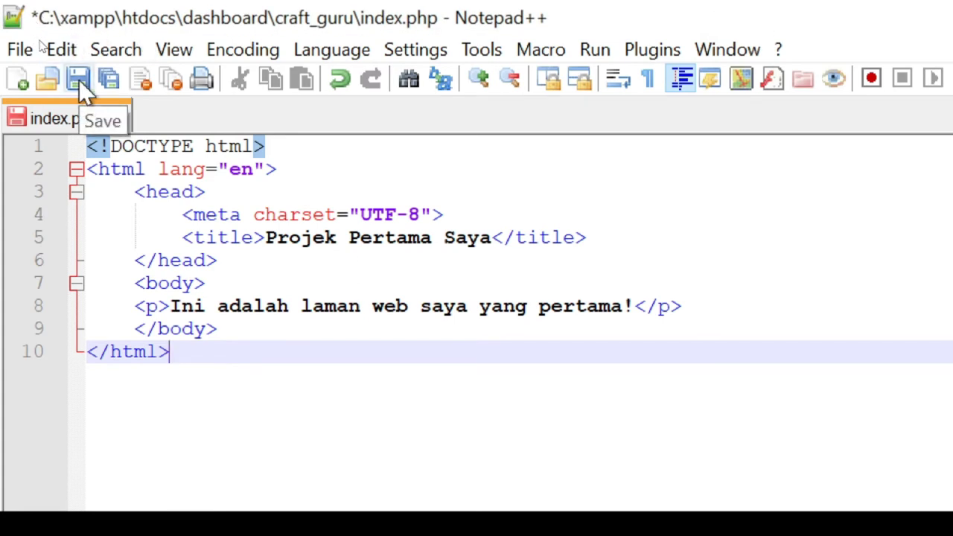
pyautogui.click(79, 79)
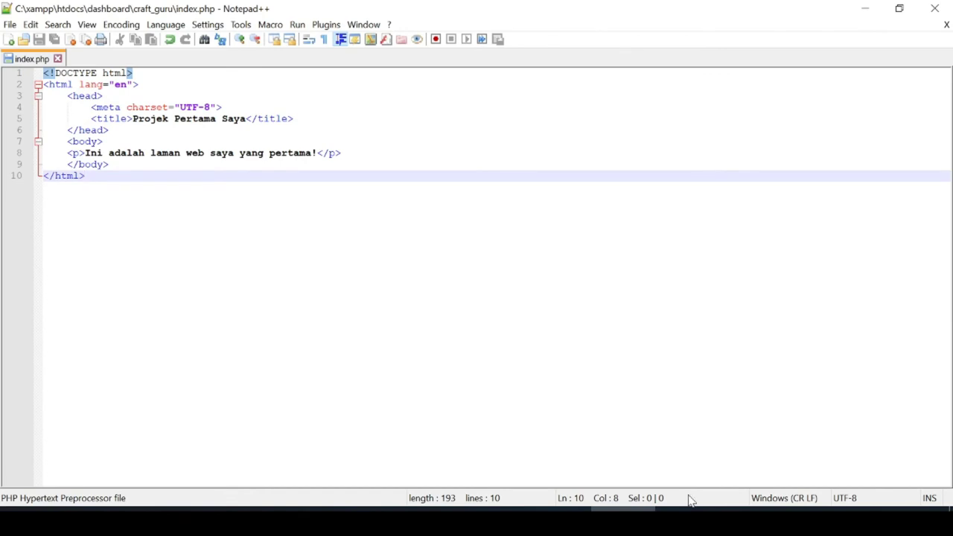
# - Switch to the XAMPP Control Panel, open Apache's admin page in the browser and follow its HOW-TO Guides link
pyautogui.moveTo(688, 521)
pyautogui.click(687, 458)
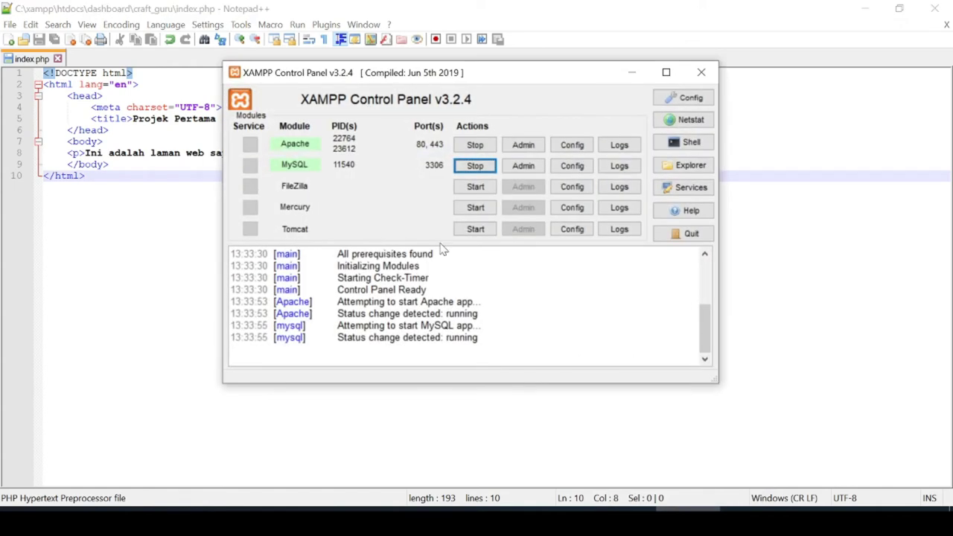
pyautogui.click(519, 147)
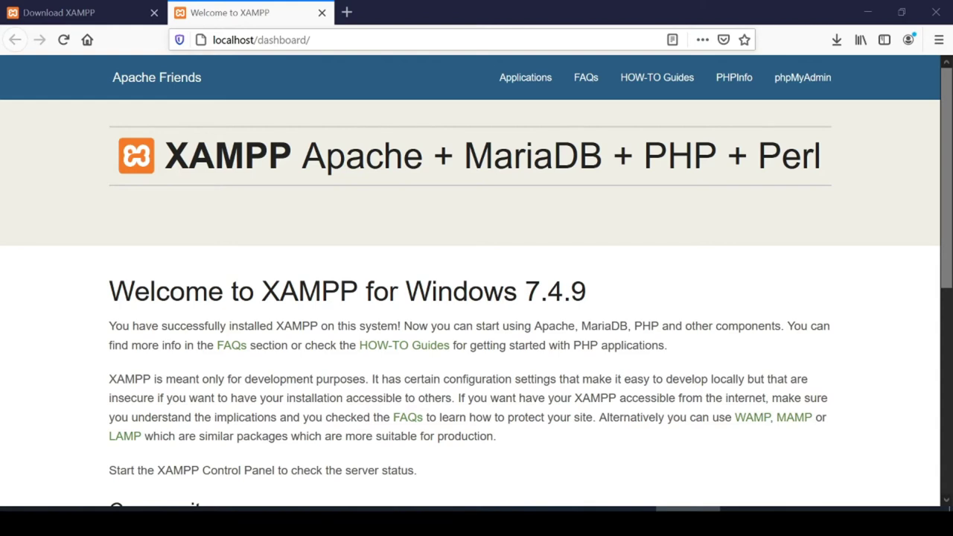
pyautogui.hotkey('ctrl', 'l')
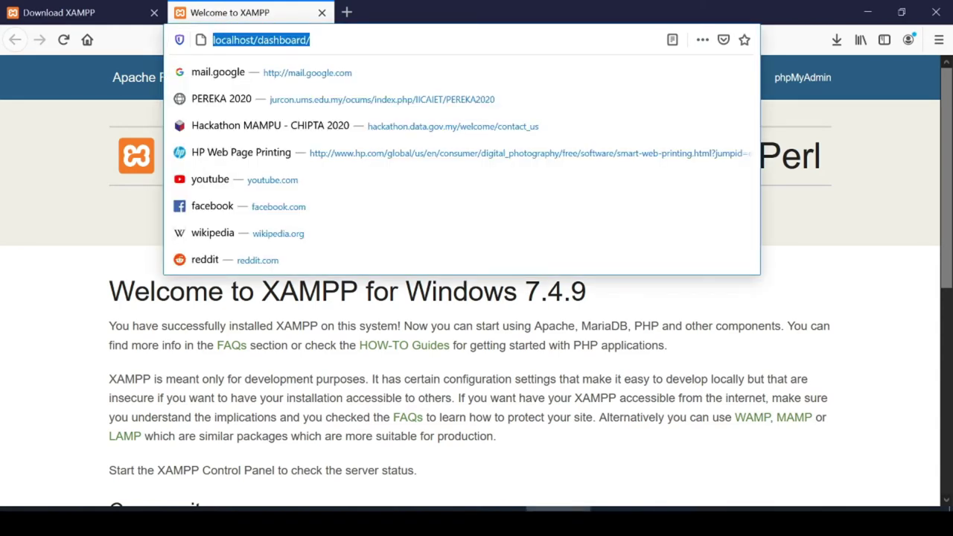
pyautogui.click(364, 348)
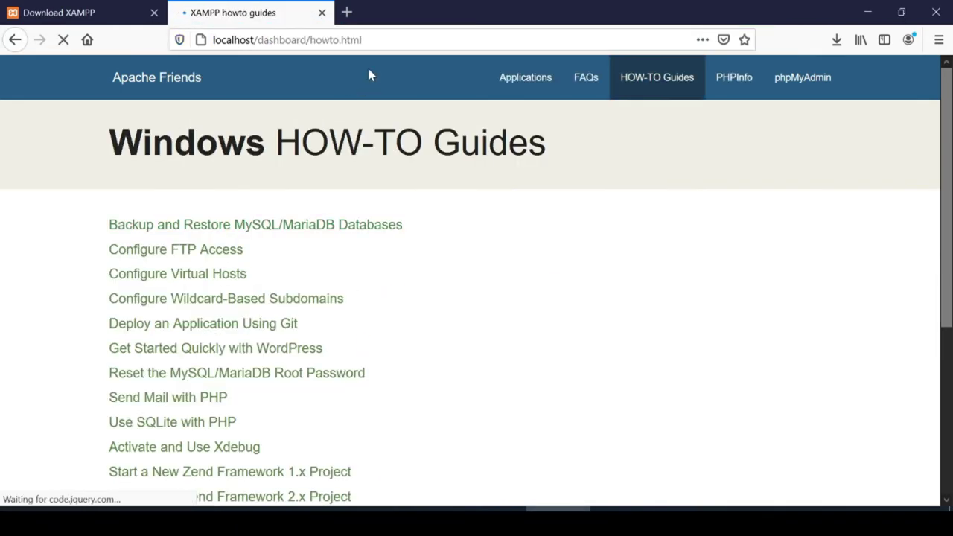
# - Load localhost/dashboard/craft_guru/ in the browser and check the page's paragraph text, then reload the page
pyautogui.hotkey('ctrl', 'l')
pyautogui.click(341, 39)
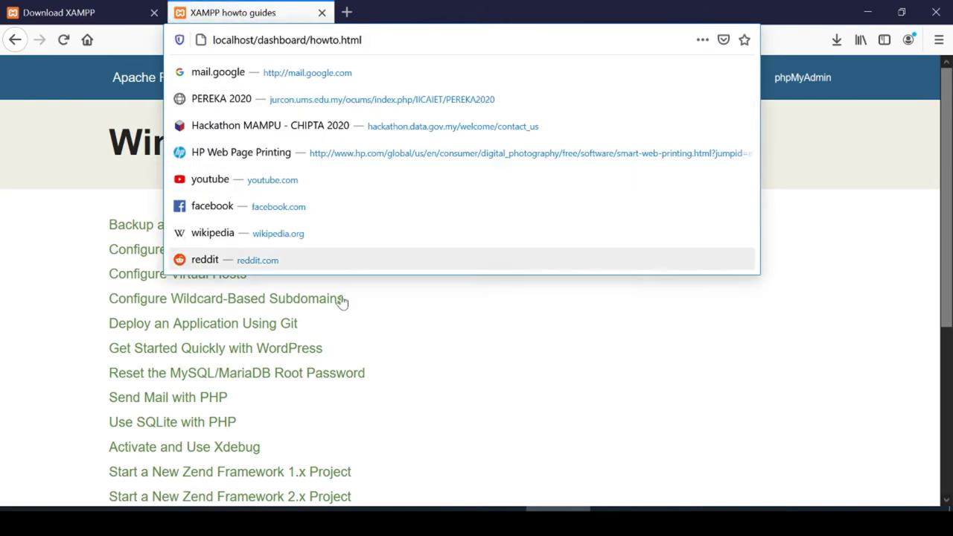
pyautogui.click(365, 511)
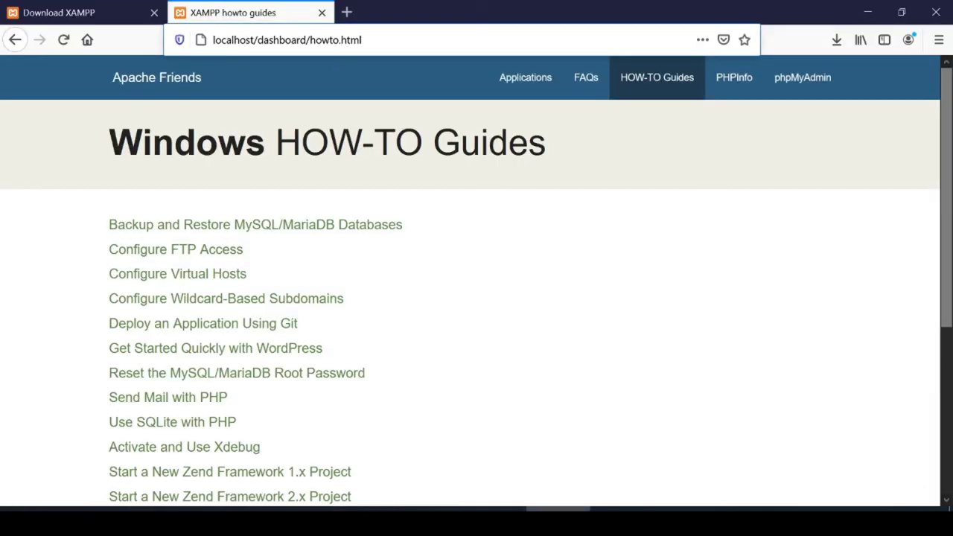
pyautogui.press('BackSpace')
pyautogui.press('BackSpace')
pyautogui.press('BackSpace')
pyautogui.press('BackSpace')
pyautogui.press('BackSpace')
pyautogui.press('BackSpace')
pyautogui.press('BackSpace')
pyautogui.press('BackSpace')
pyautogui.press('BackSpace')
pyautogui.press('BackSpace')
pyautogui.write('craft_guru')
pyautogui.press('BackSpace')
pyautogui.press('BackSpace')
pyautogui.press('BackSpace')
pyautogui.write('uru/')
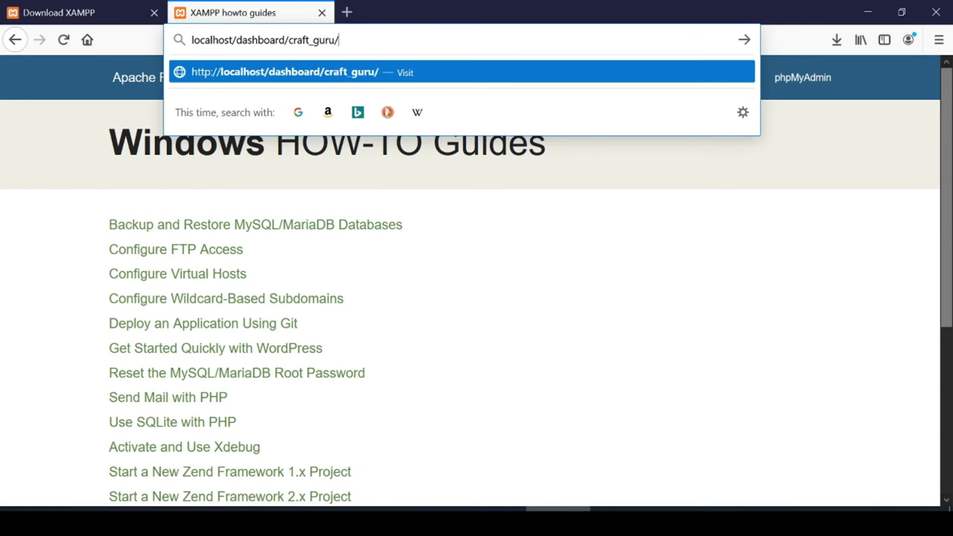
pyautogui.press('Return')
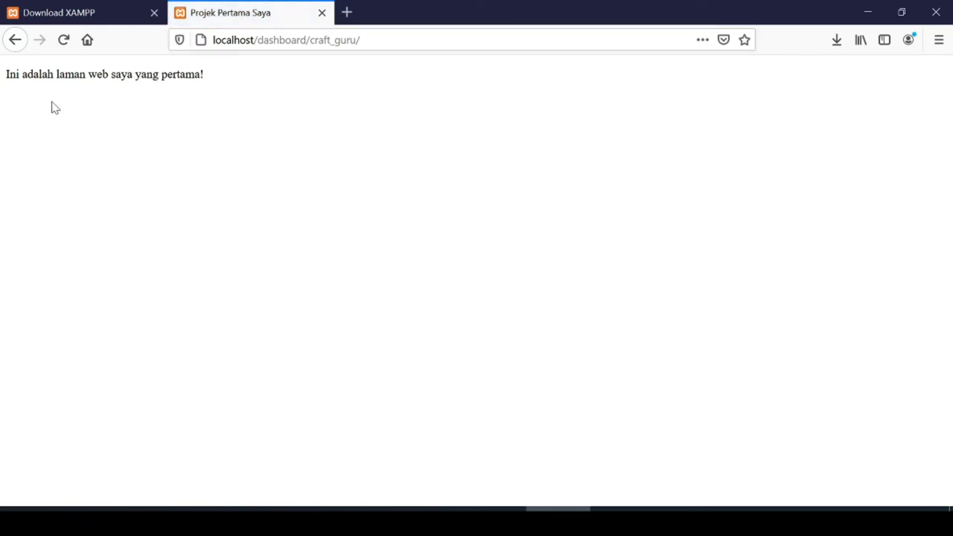
pyautogui.moveTo(5, 74); pyautogui.dragTo(205, 74)
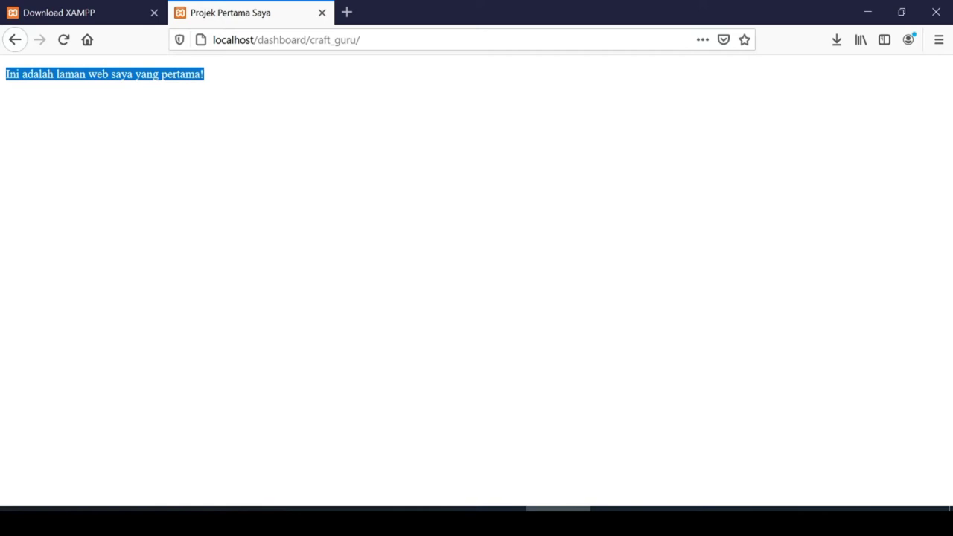
pyautogui.click(290, 125)
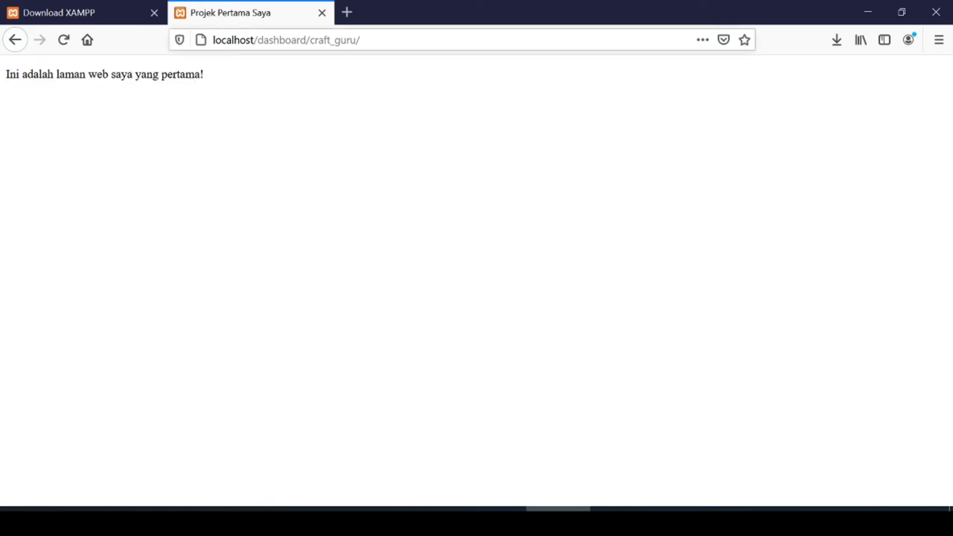
pyautogui.click(298, 39)
pyautogui.press('Return')
# - Switch to index.php in Notepad++ and review the doctype, the opening and closing html tags and the lang attribute
pyautogui.moveTo(623, 521)
pyautogui.click(622, 465)
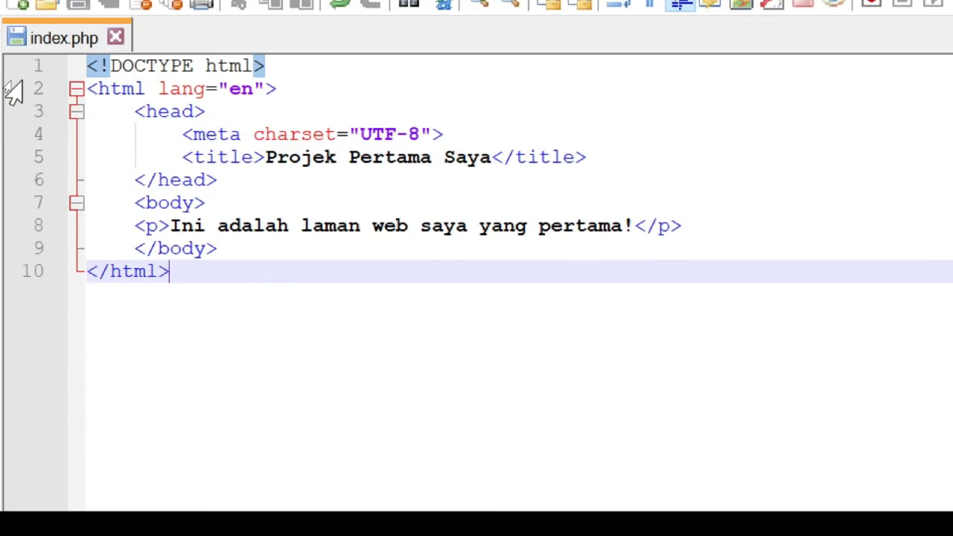
pyautogui.click(231, 106)
pyautogui.moveTo(181, 272); pyautogui.dragTo(95, 265)
pyautogui.moveTo(281, 134); pyautogui.dragTo(97, 134)
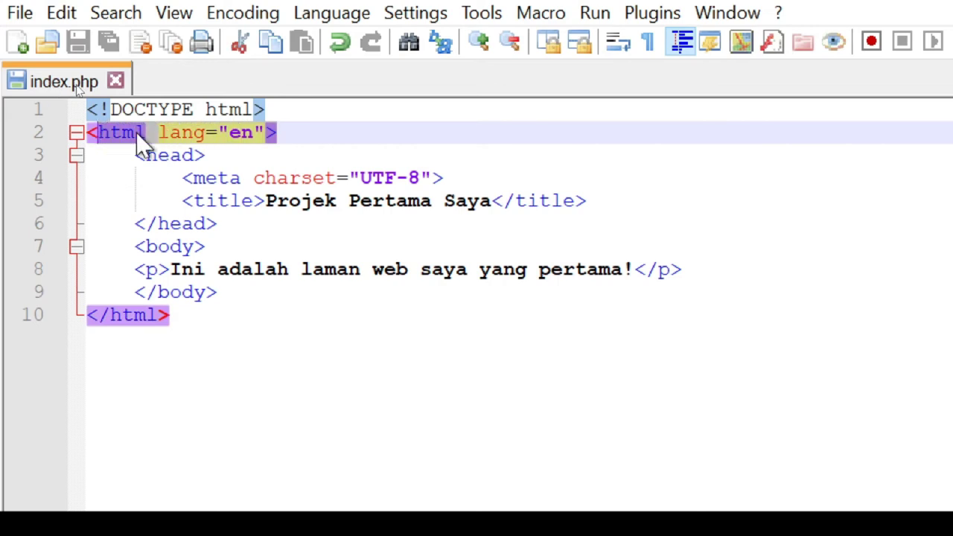
pyautogui.click(193, 132)
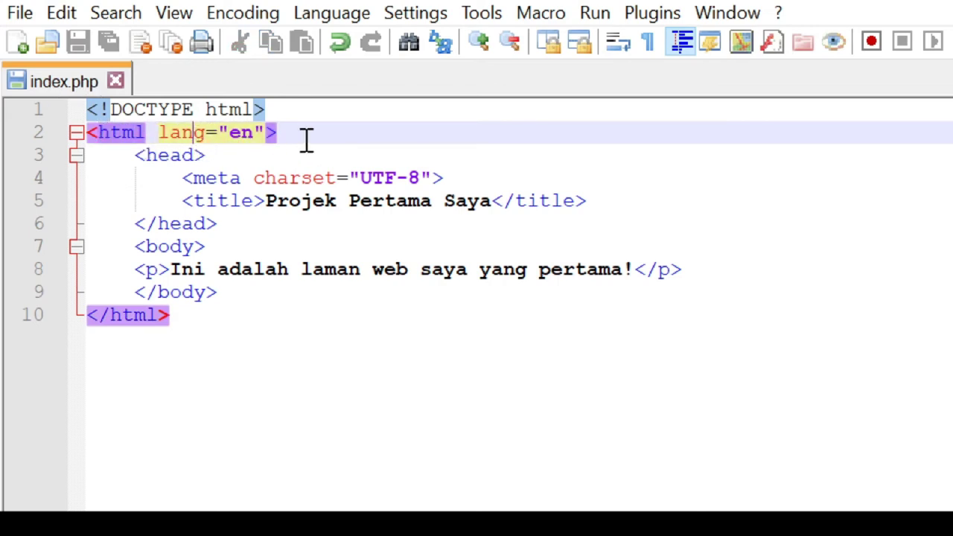
pyautogui.click(305, 132)
pyautogui.click(161, 133)
pyautogui.moveTo(166, 132); pyautogui.dragTo(266, 131)
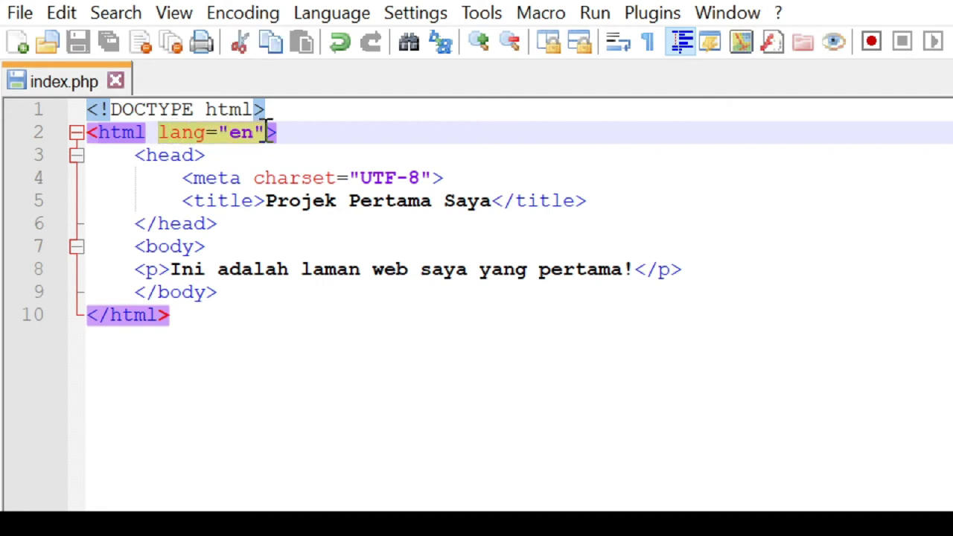
pyautogui.click(310, 134)
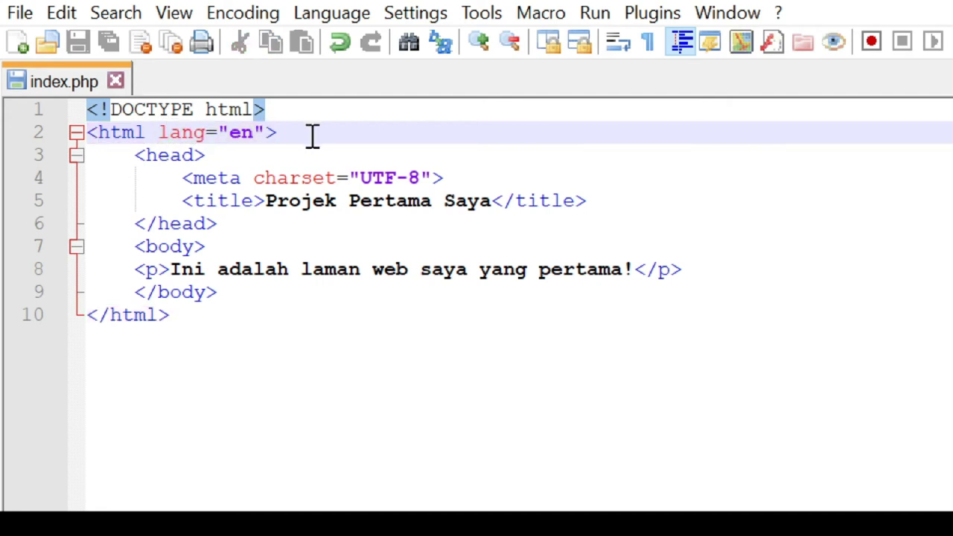
# - Review the head section of index.php, including the meta charset value, the title element and the closing head tag
pyautogui.click(190, 159)
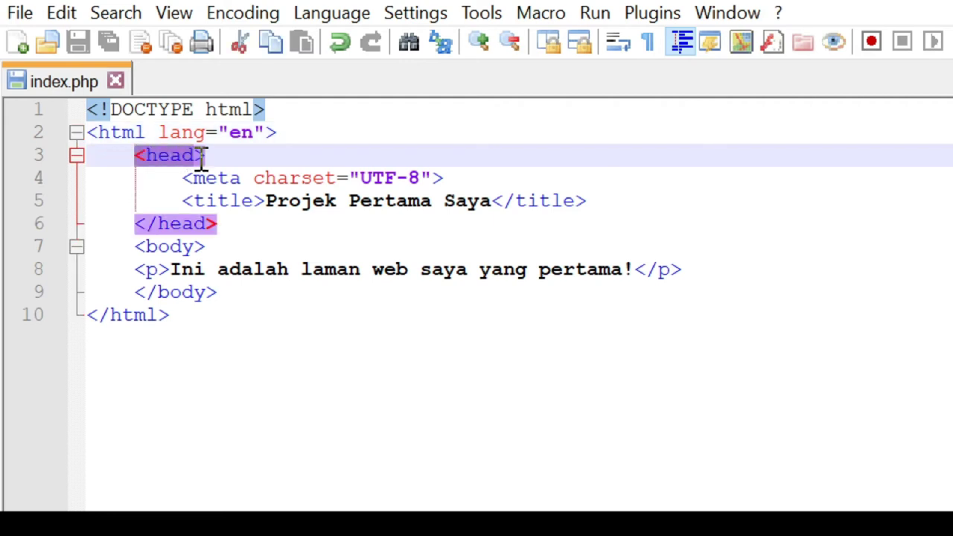
pyautogui.click(143, 248)
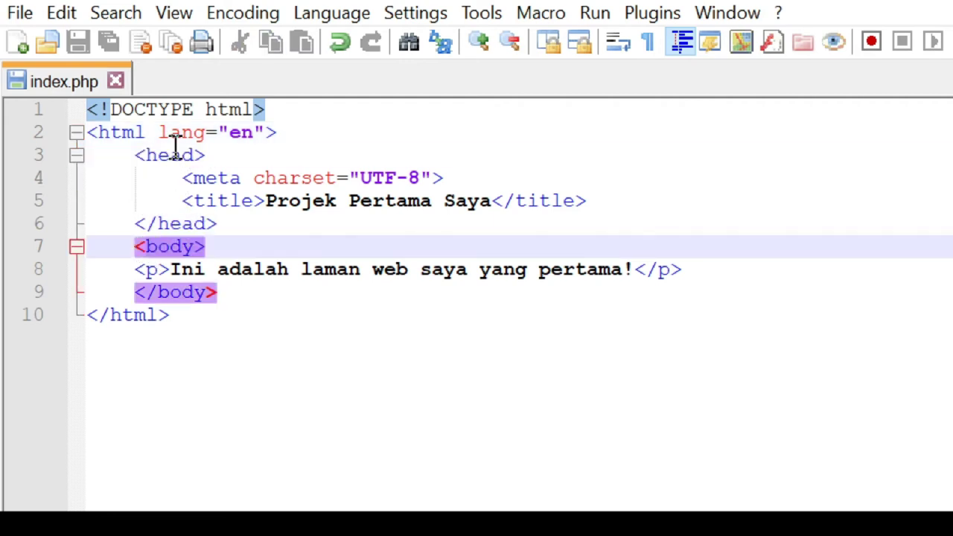
pyautogui.click(146, 156)
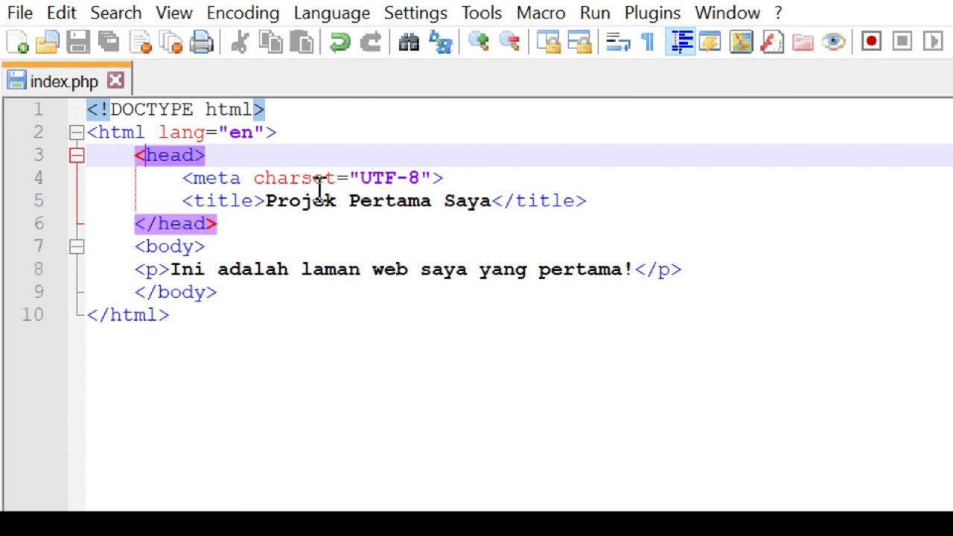
pyautogui.moveTo(255, 179); pyautogui.dragTo(336, 179)
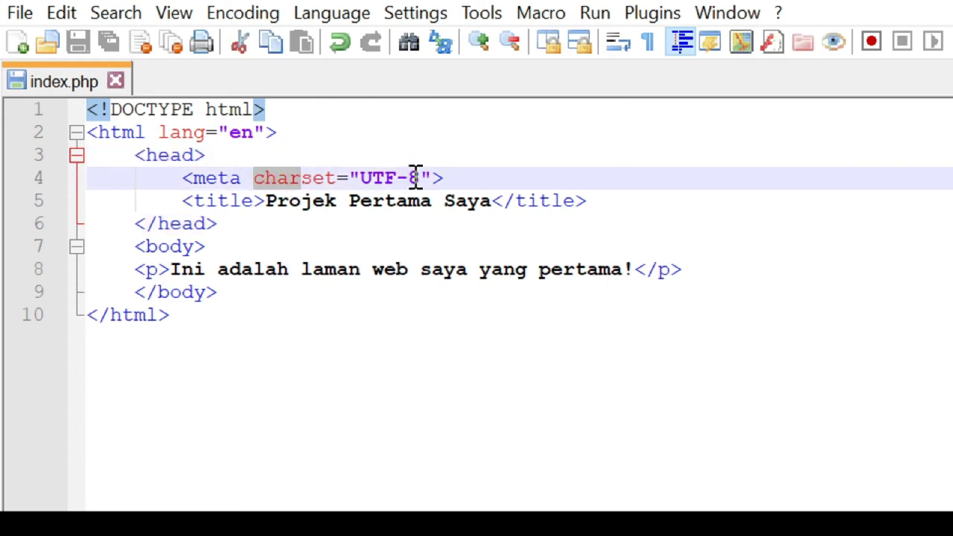
pyautogui.click(415, 177)
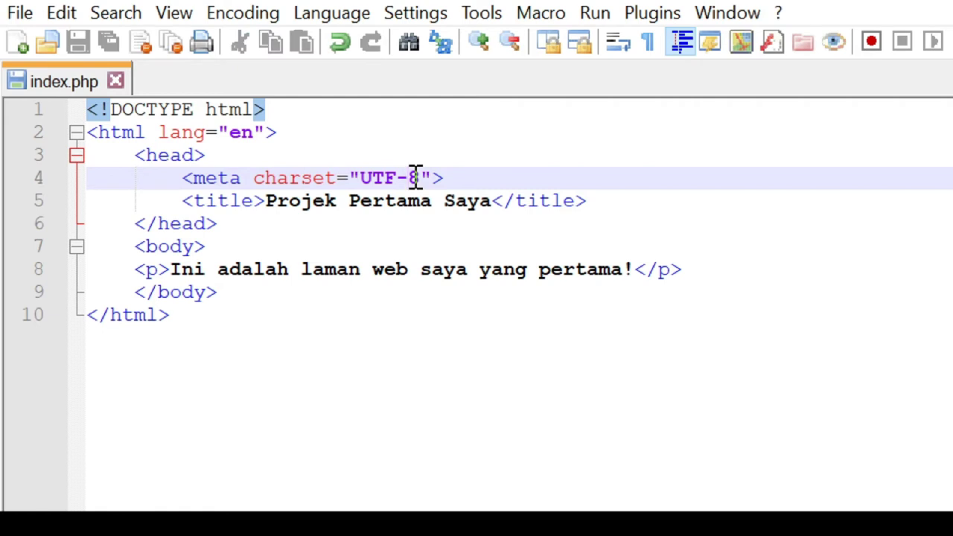
pyautogui.moveTo(421, 177); pyautogui.dragTo(360, 177)
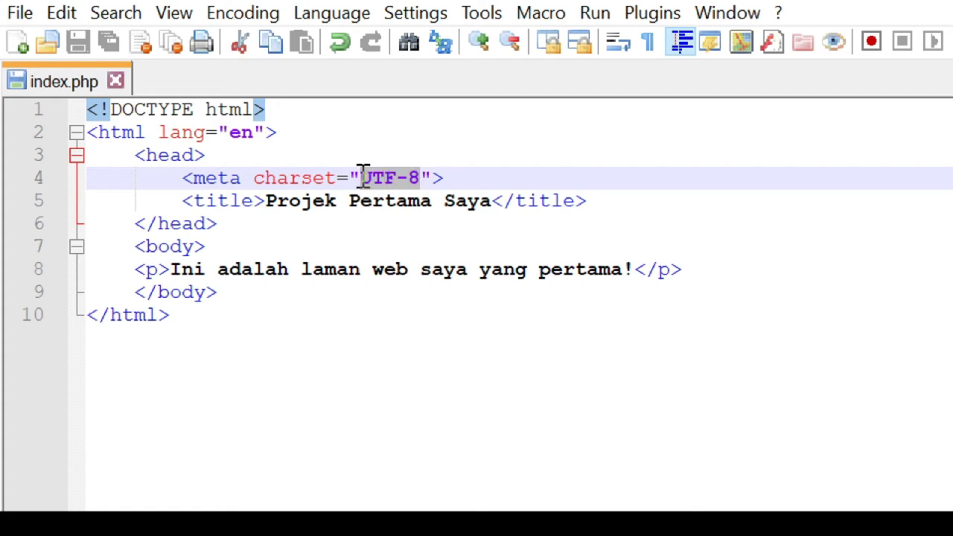
pyautogui.click(483, 177)
pyautogui.click(192, 200)
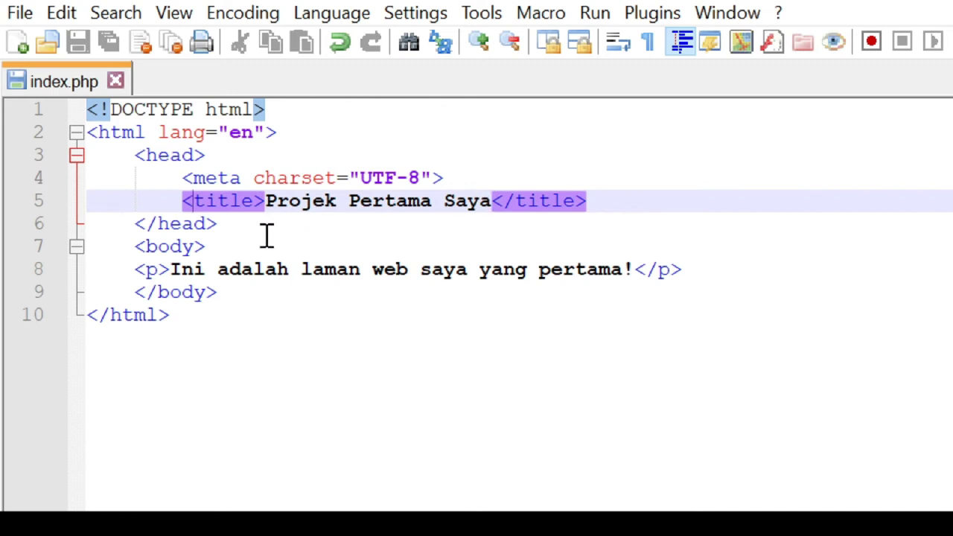
pyautogui.click(218, 225)
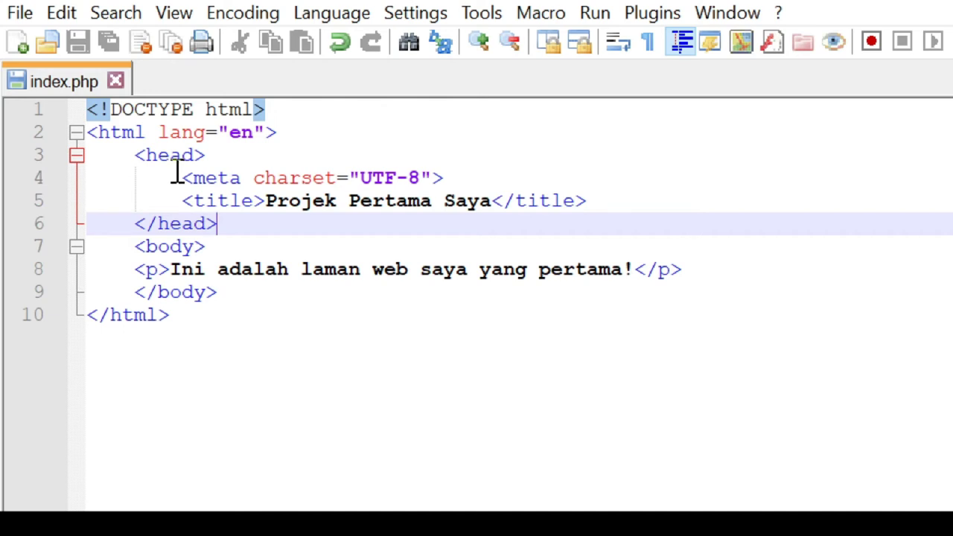
# - Review the body tags, the paragraph text with its p tags, and the closing html tag
pyautogui.click(132, 246)
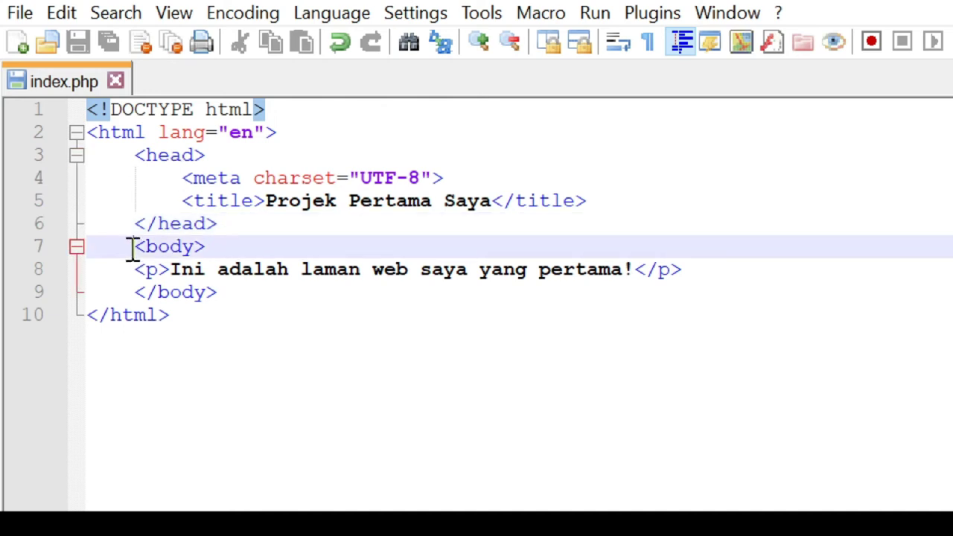
pyautogui.click(157, 293)
pyautogui.click(158, 245)
pyautogui.click(163, 292)
pyautogui.moveTo(172, 270); pyautogui.dragTo(640, 267)
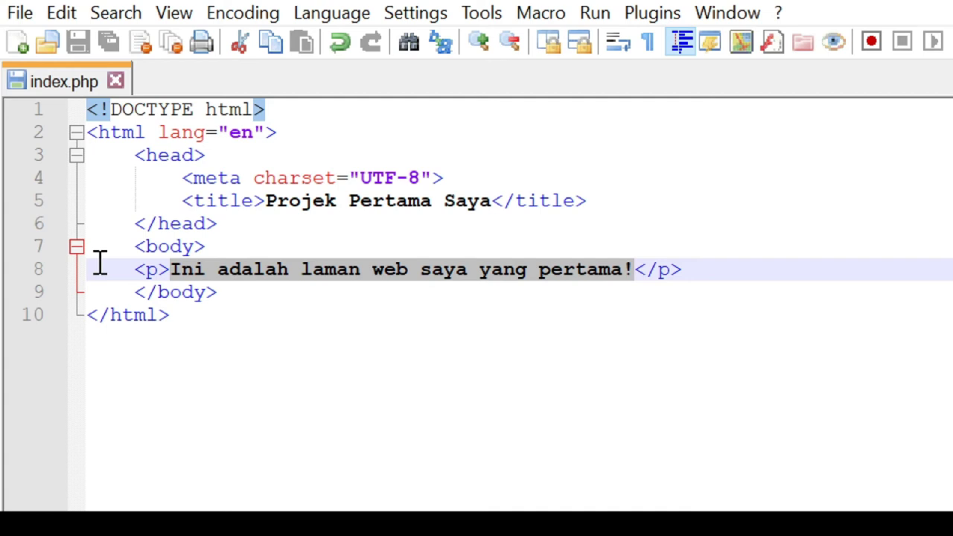
pyautogui.click(139, 269)
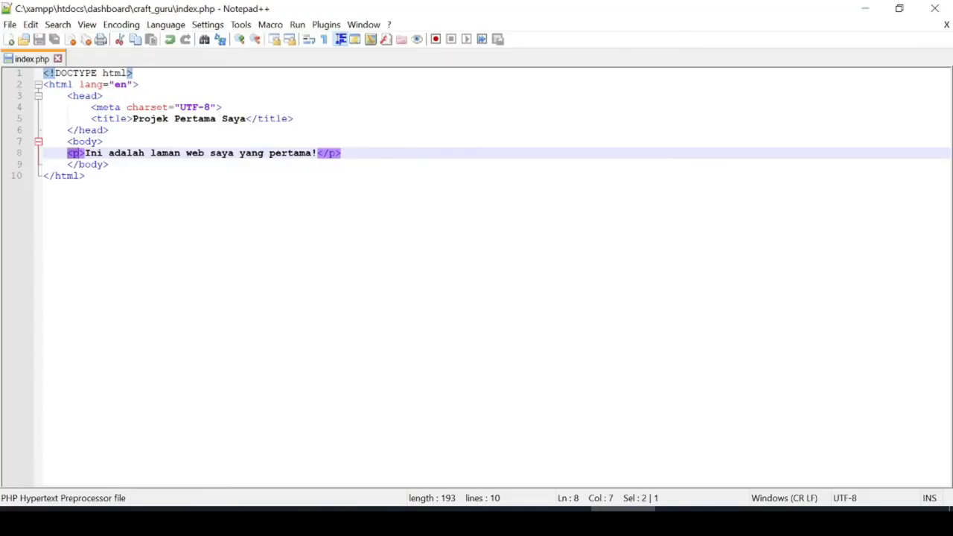
pyautogui.click(86, 176)
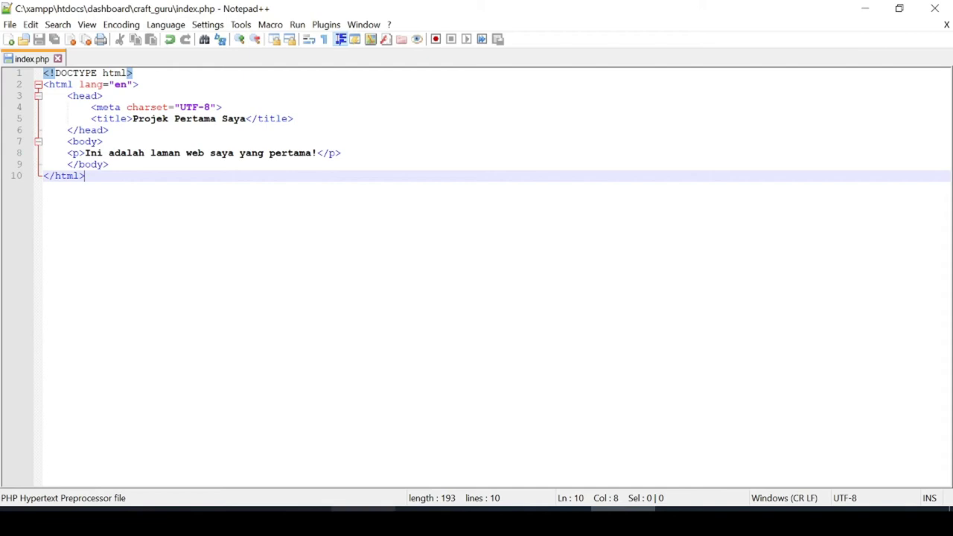
# - Switch to File Explorer, open the images folder inside craft_guru and paste the copied LOGO DMH - Print.png into it
pyautogui.hotkey('alt', 'Tab')
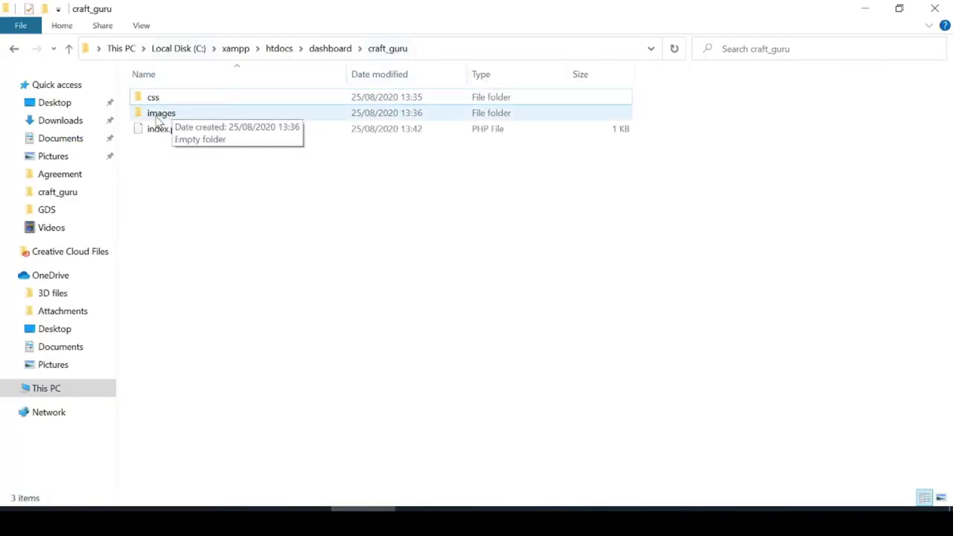
pyautogui.doubleClick(172, 117)
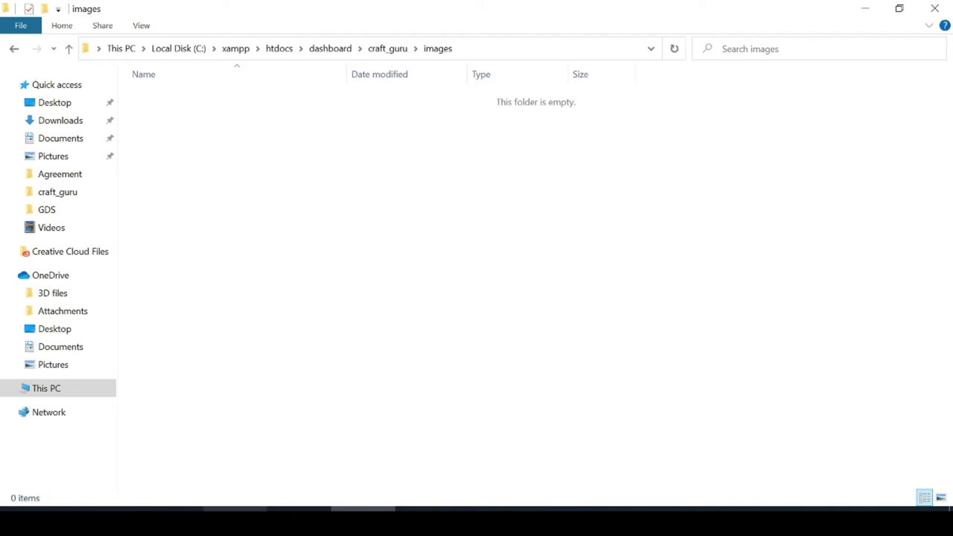
pyautogui.hotkey('ctrl', 'v')
pyautogui.click(206, 175)
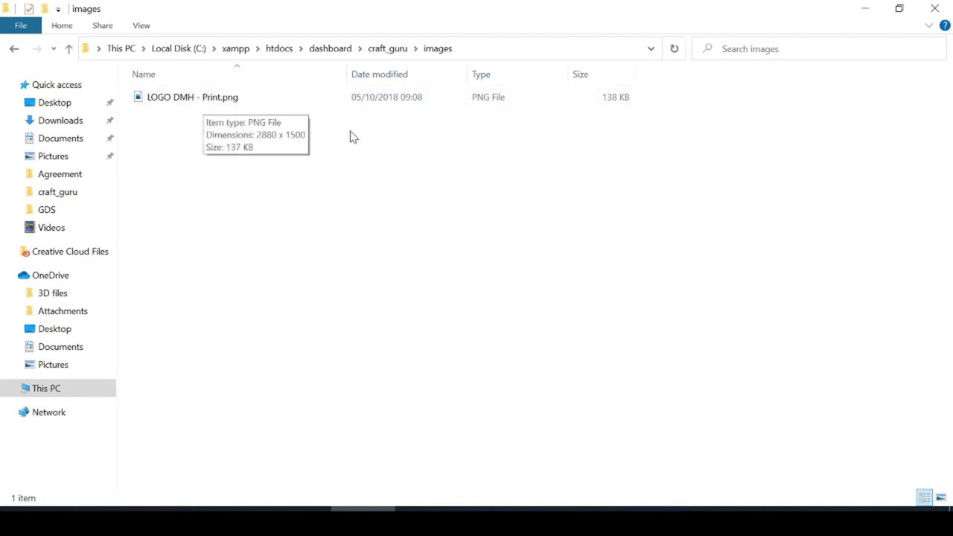
# - Rename the pasted logo image as logo_dmh.png
pyautogui.click(199, 104)
pyautogui.press('F2')
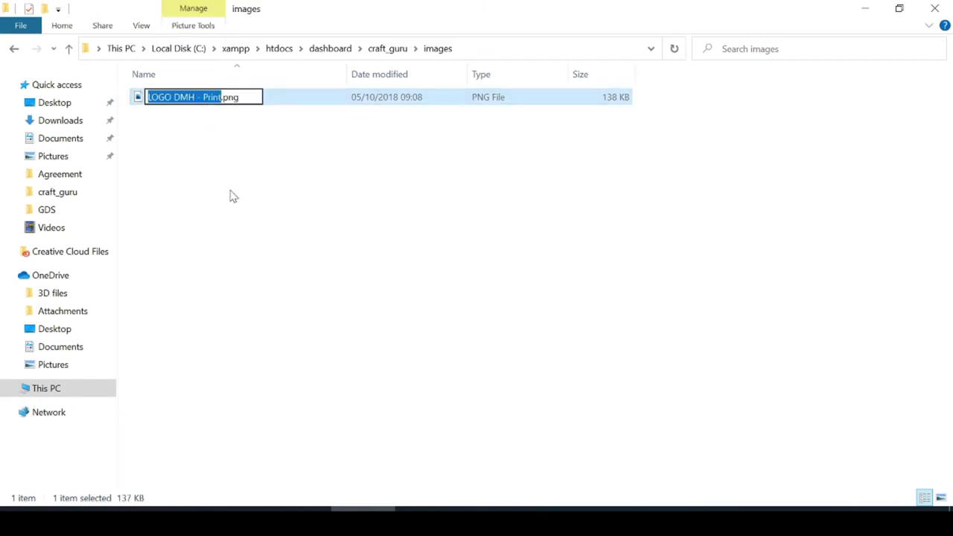
pyautogui.write('logo')
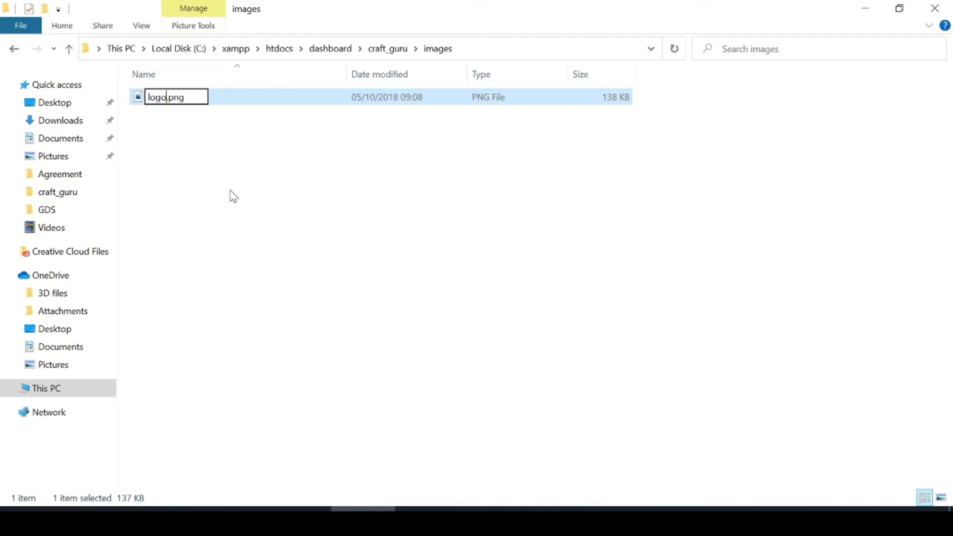
pyautogui.write('_dmh')
pyautogui.press('Return')
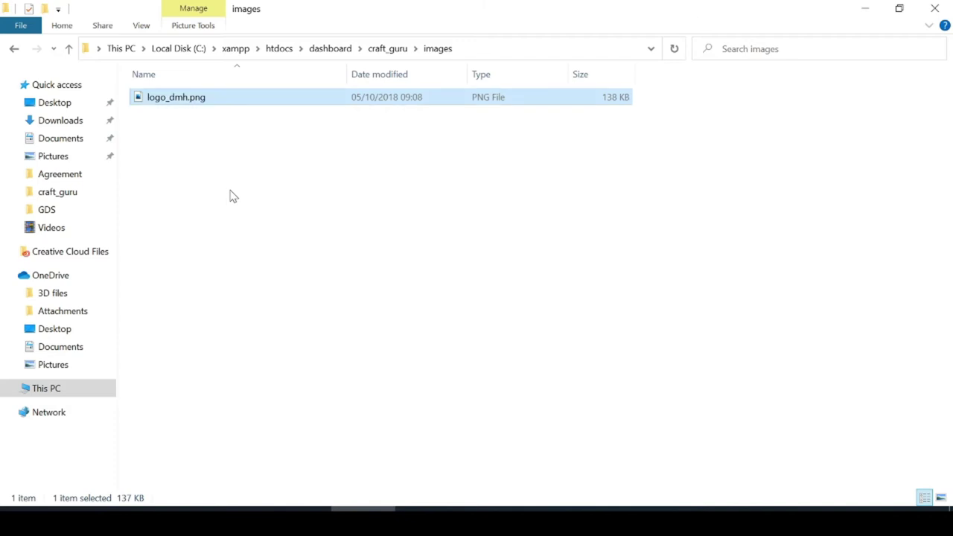
pyautogui.click(233, 196)
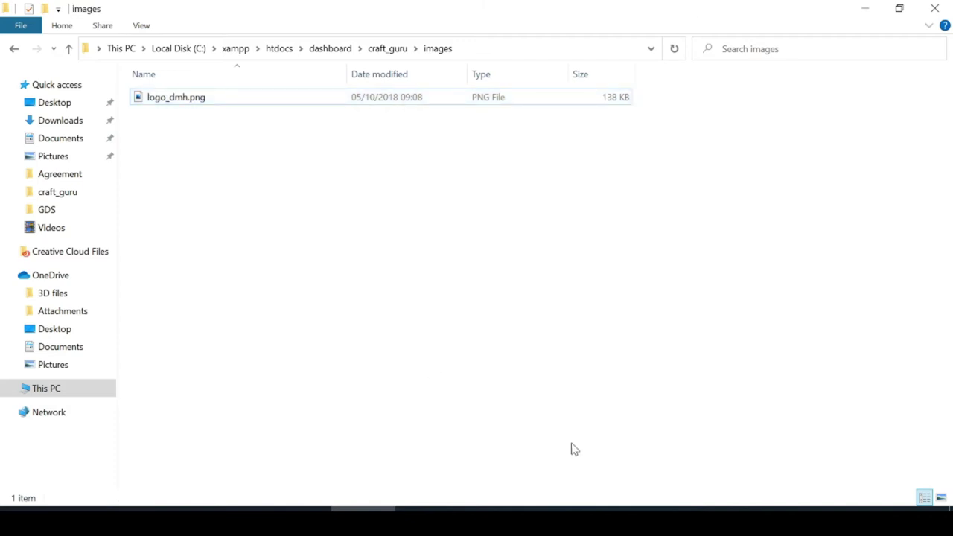
# - Switch to Notepad++ and add an empty <p></p> element on a new line below the existing paragraph in index.php
pyautogui.click(623, 521)
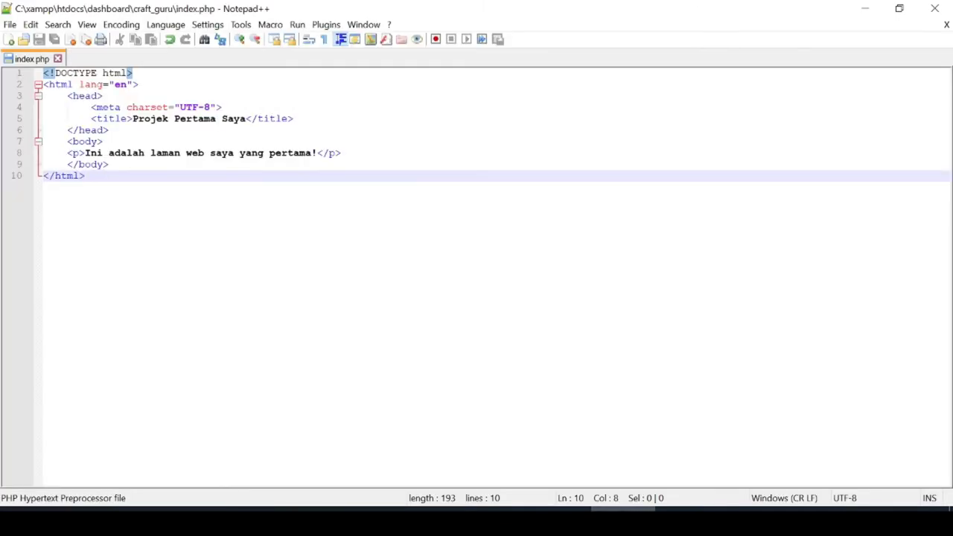
pyautogui.click(341, 153)
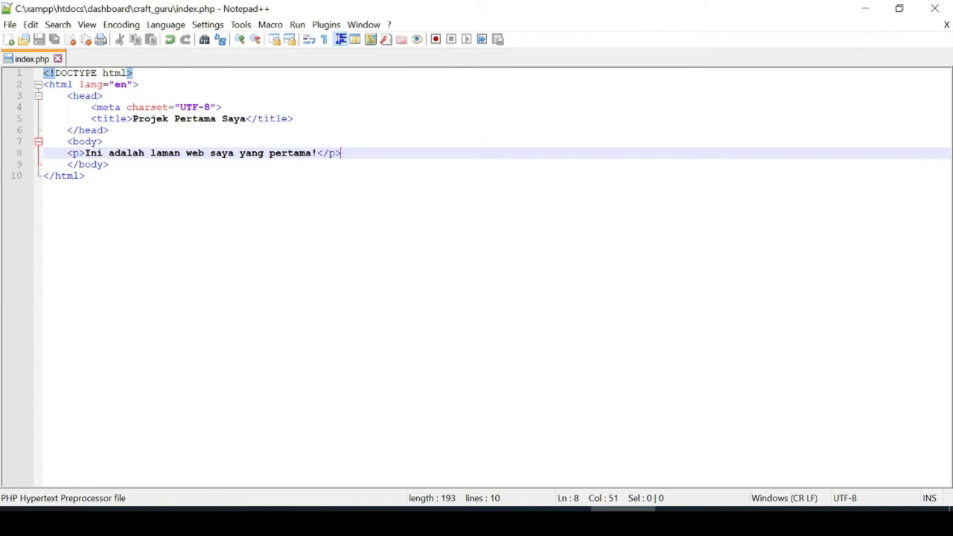
pyautogui.press('Return')
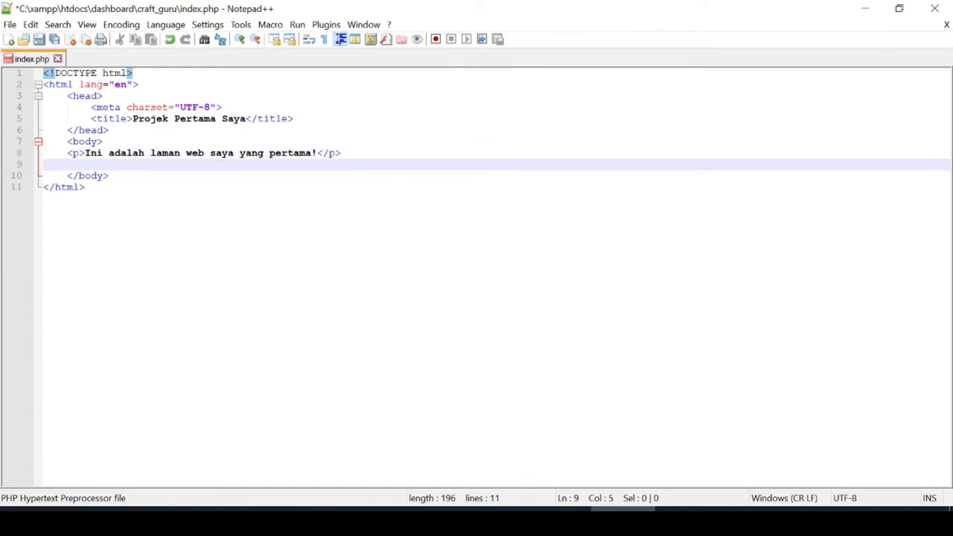
pyautogui.write('<p><')
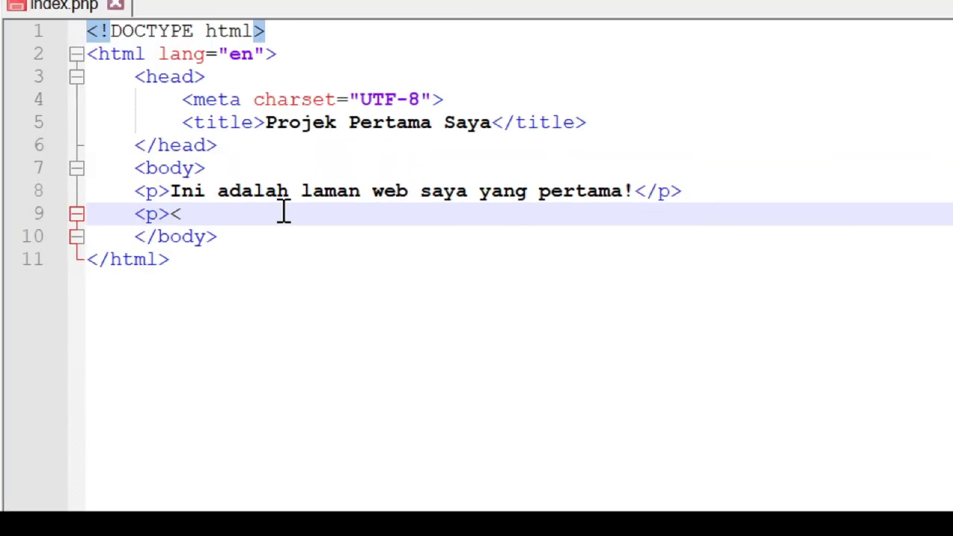
pyautogui.write('/p>')
pyautogui.press('Left')
pyautogui.press('Left')
pyautogui.press('Left')
pyautogui.press('Left')
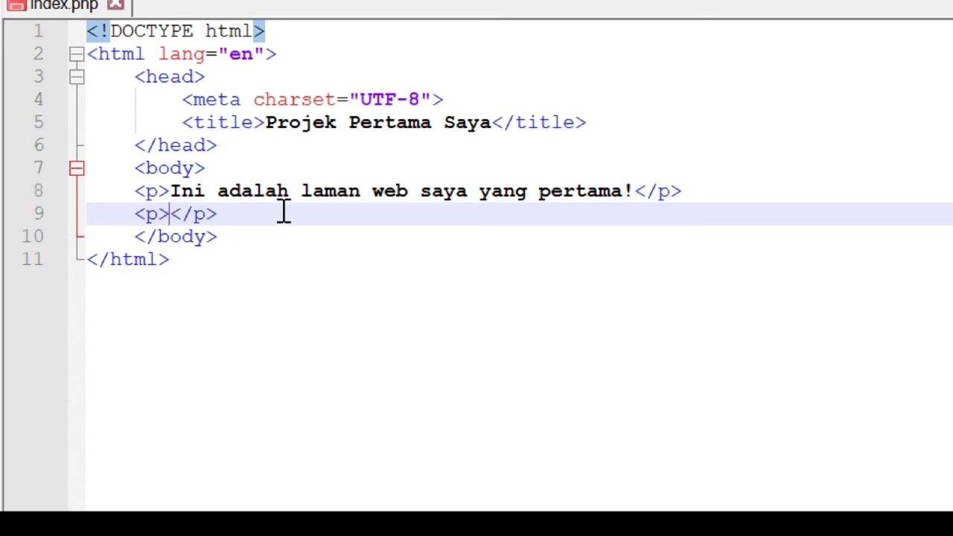
# - Insert an img tag with the source "images/logo_dmh.png" inside the new paragraph
pyautogui.write('img src="images')
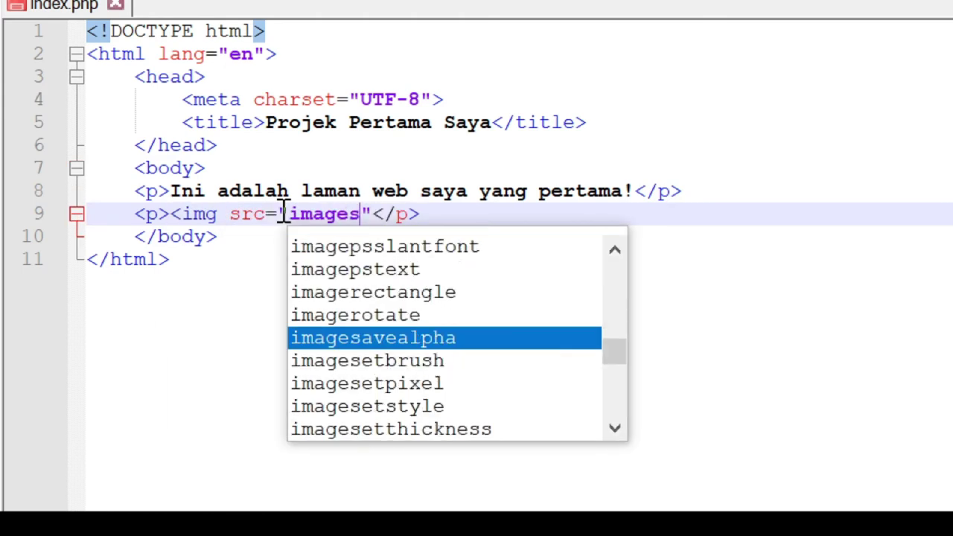
pyautogui.write('/')
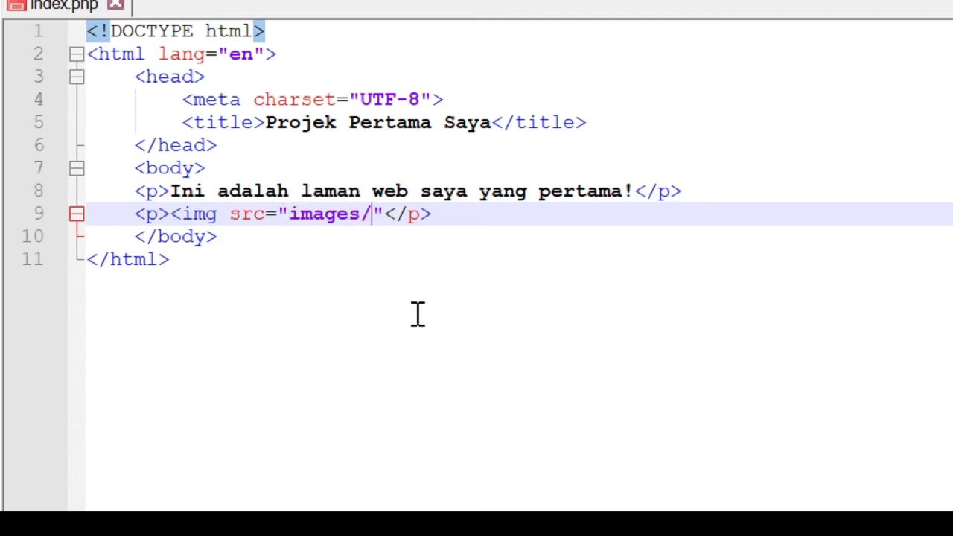
pyautogui.write('logo')
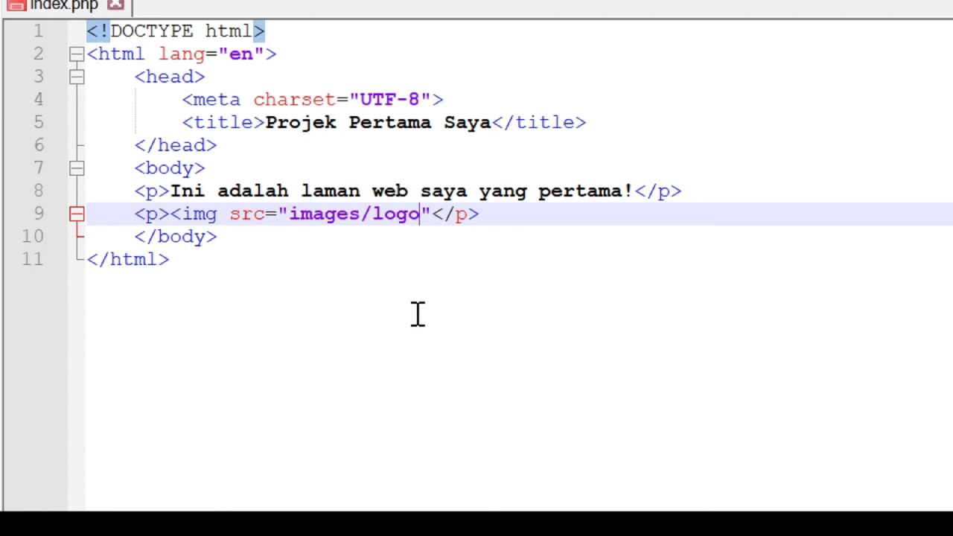
pyautogui.write('_')
pyautogui.write('dmh.p')
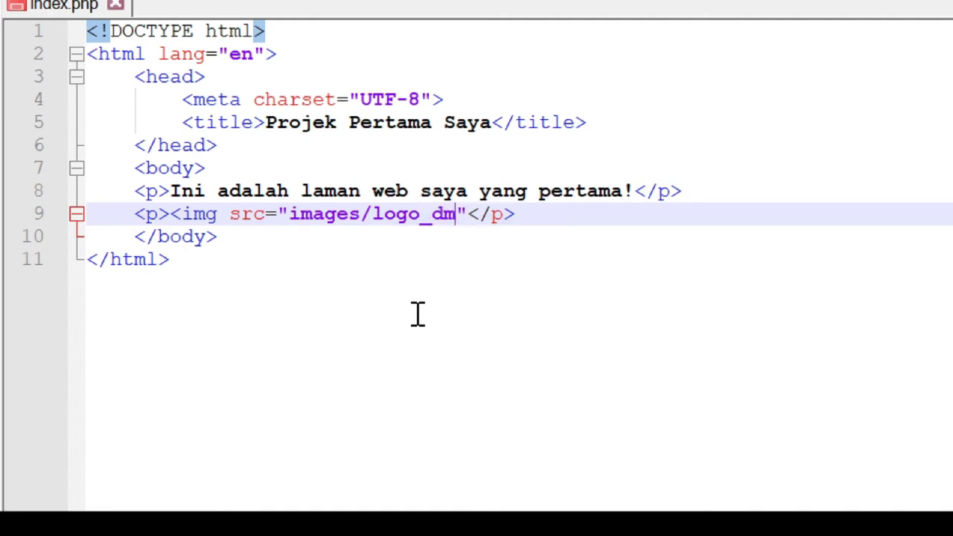
pyautogui.write('ng')
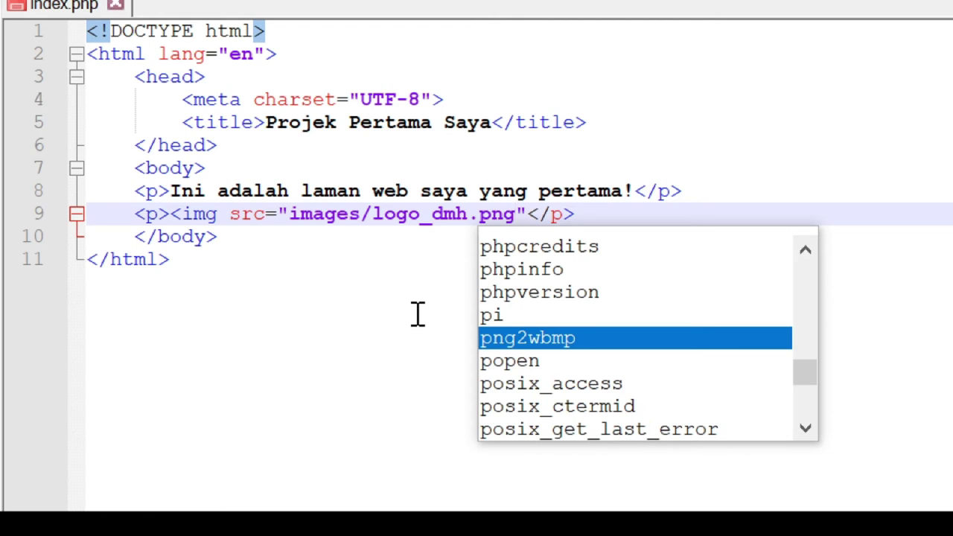
pyautogui.click(367, 210)
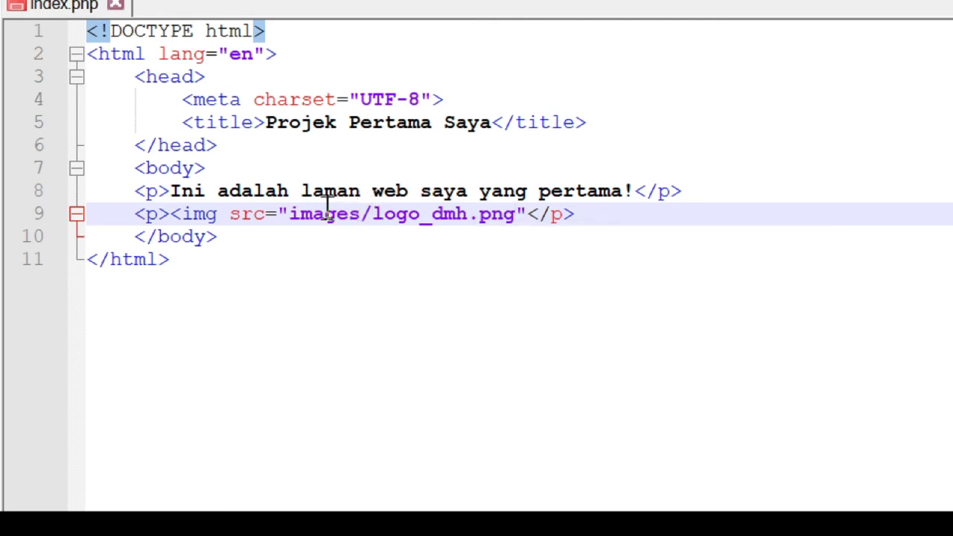
pyautogui.moveTo(289, 213); pyautogui.dragTo(515, 213)
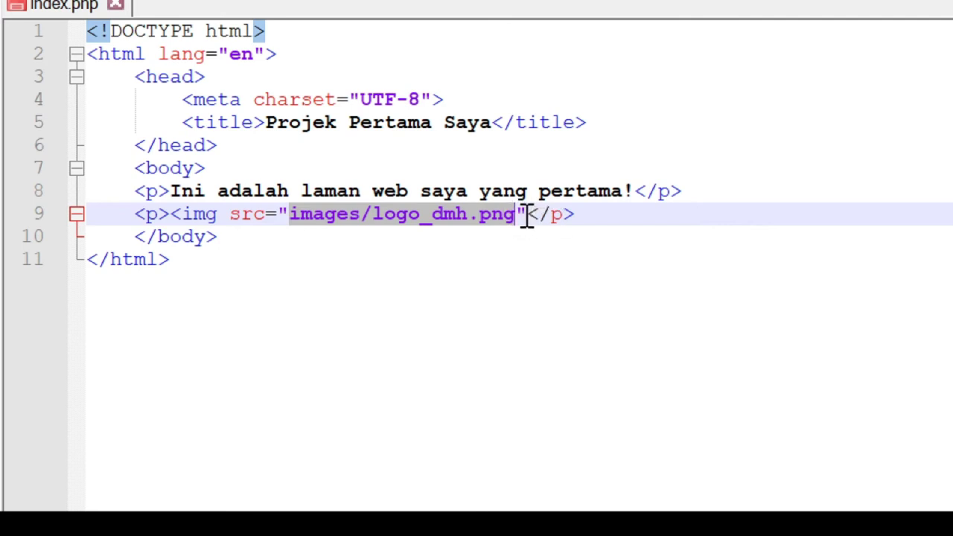
# - Add the closing </img> tag right after the image source and save index.php
pyautogui.click(526, 215)
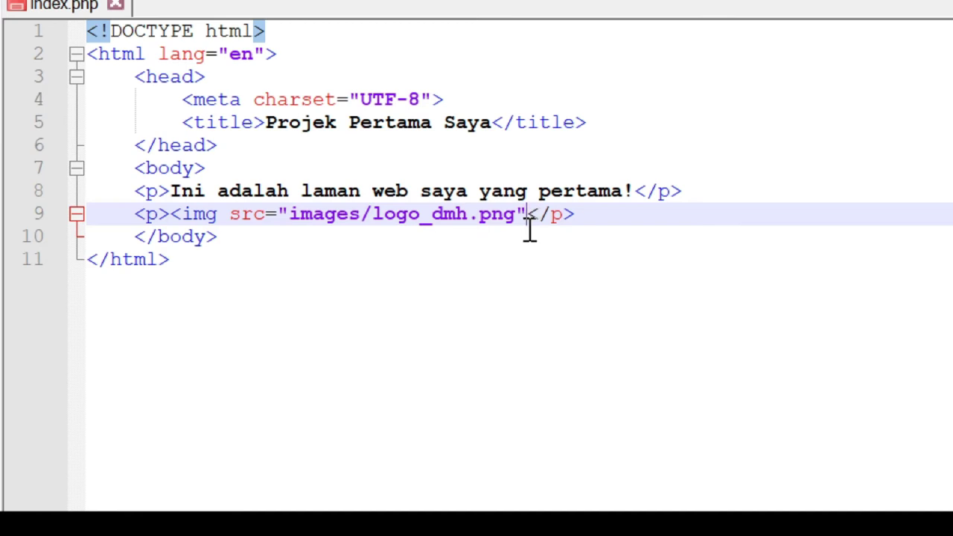
pyautogui.write('</img')
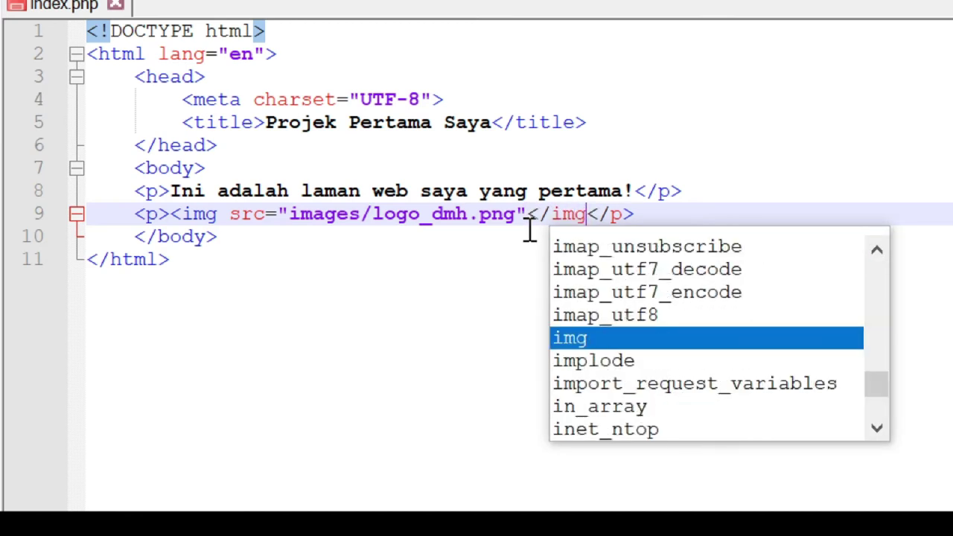
pyautogui.write('>')
pyautogui.click(533, 257)
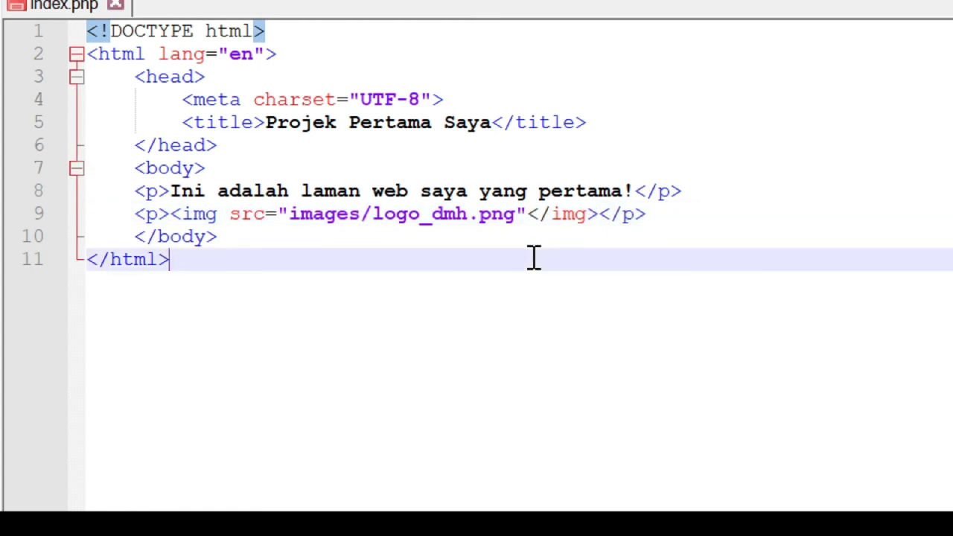
pyautogui.click(469, 235)
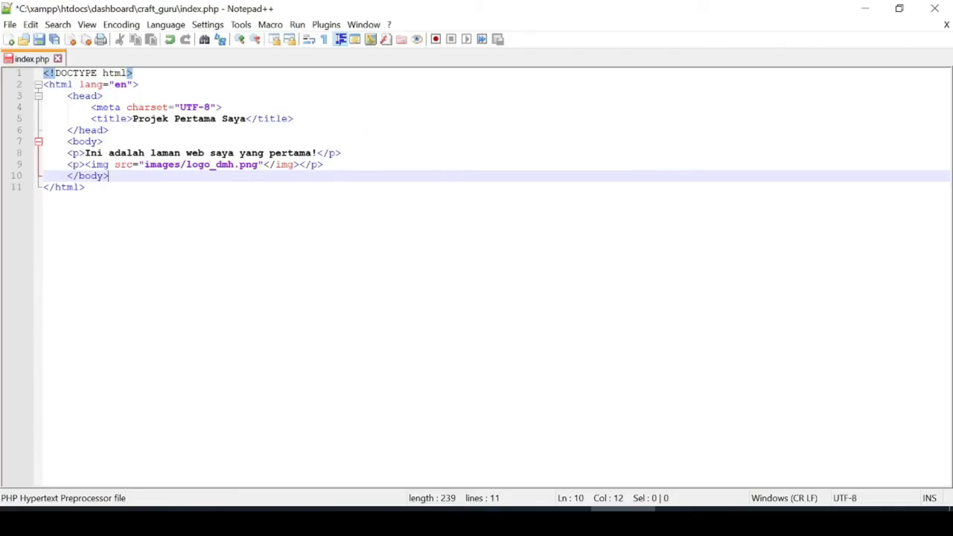
pyautogui.click(349, 153)
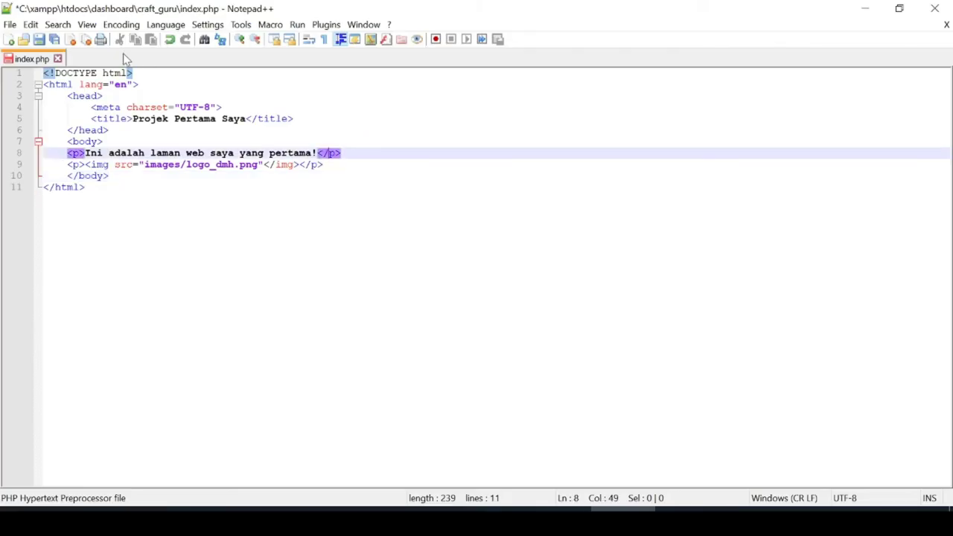
pyautogui.click(40, 41)
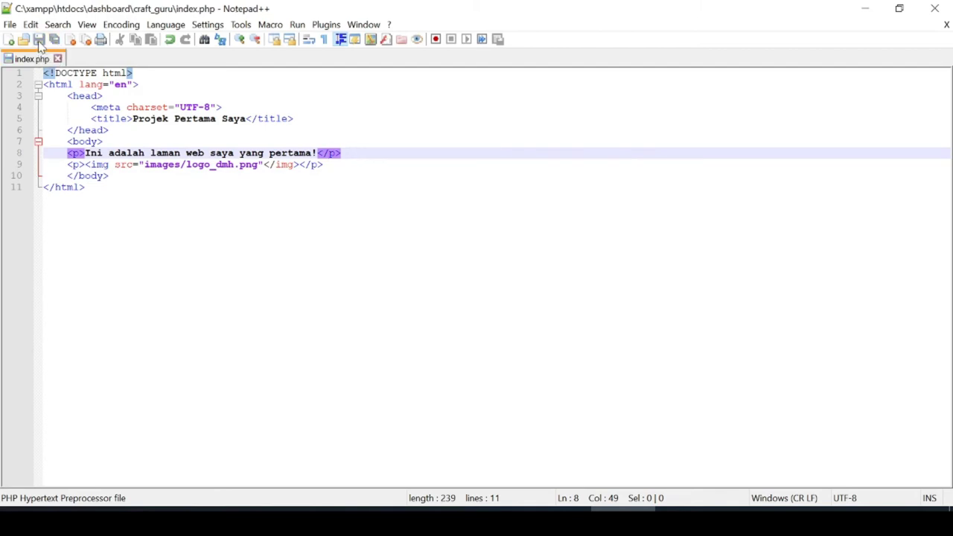
pyautogui.press('Down')
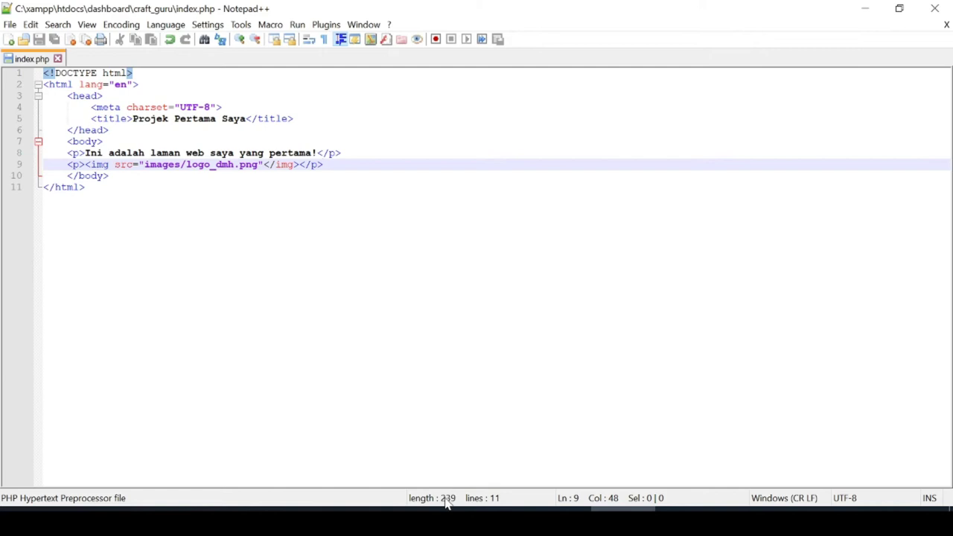
# - Switch to Firefox, reload localhost/dashboard/craft_guru/ and examine how the logo image is displayed across the page
pyautogui.click(557, 509)
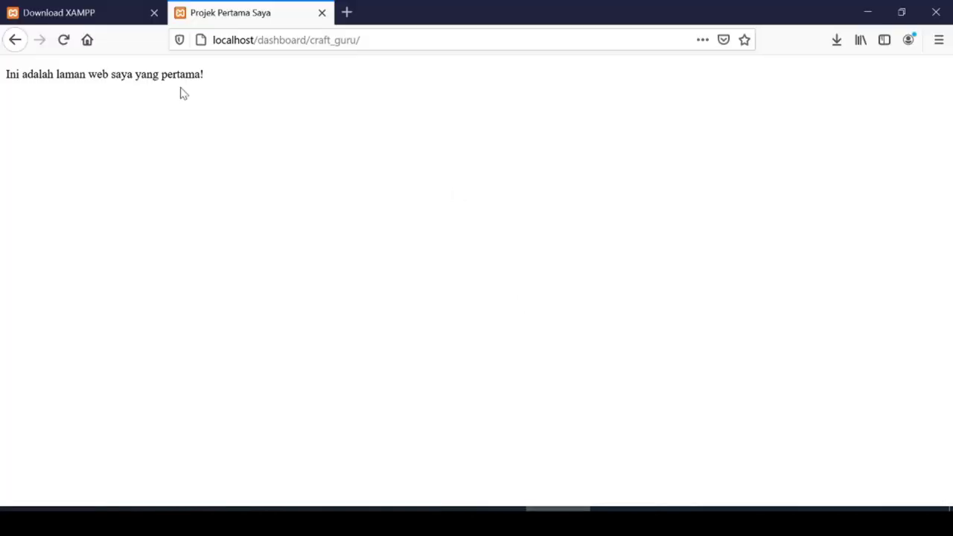
pyautogui.click(63, 40)
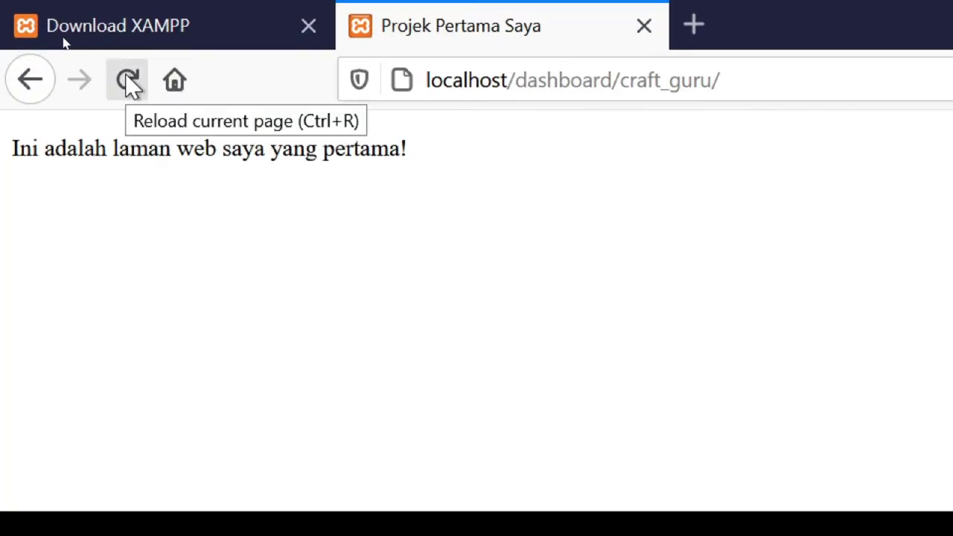
pyautogui.click(128, 81)
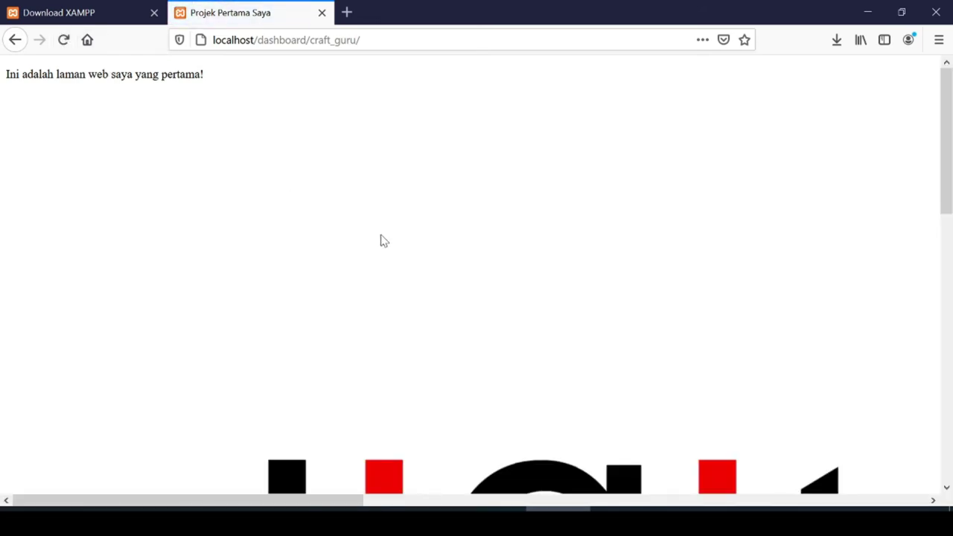
pyautogui.scroll(-5, 381, 241)
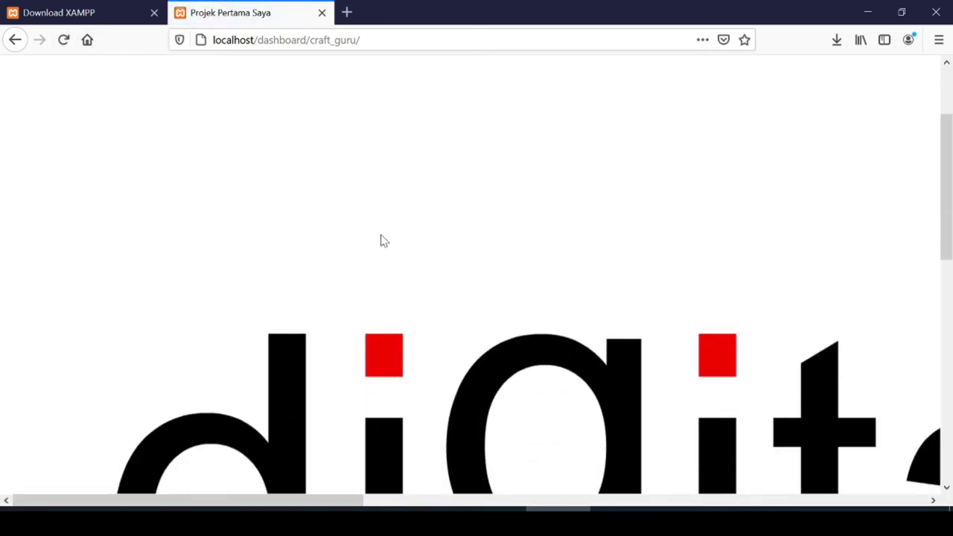
pyautogui.scroll(-2, 381, 240)
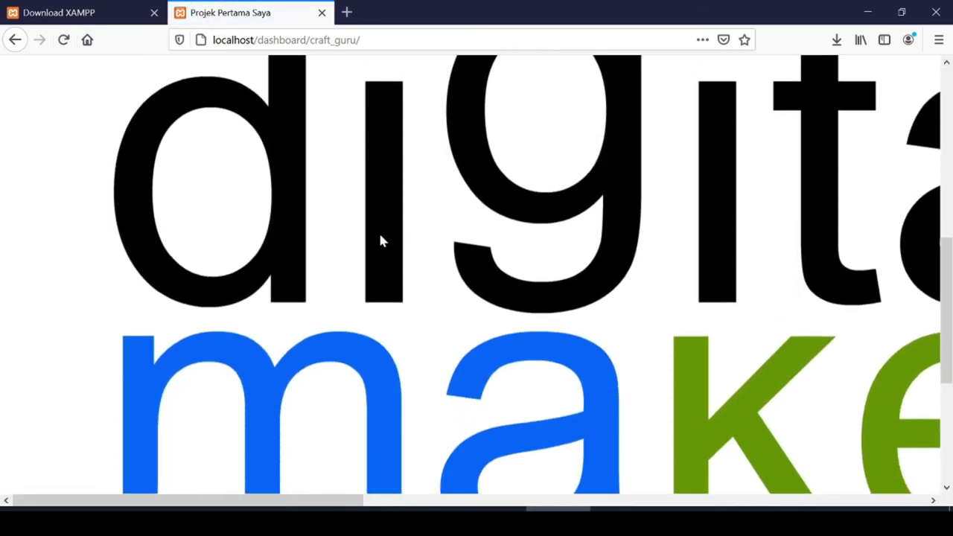
pyautogui.scroll(-4, 379, 272)
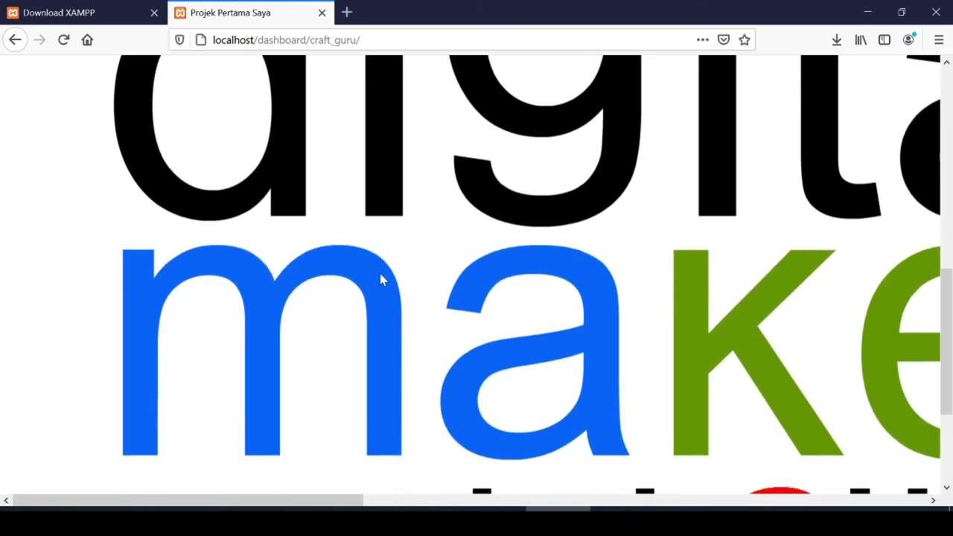
pyautogui.moveTo(295, 503); pyautogui.dragTo(589, 506)
pyautogui.scroll(8, 524, 419)
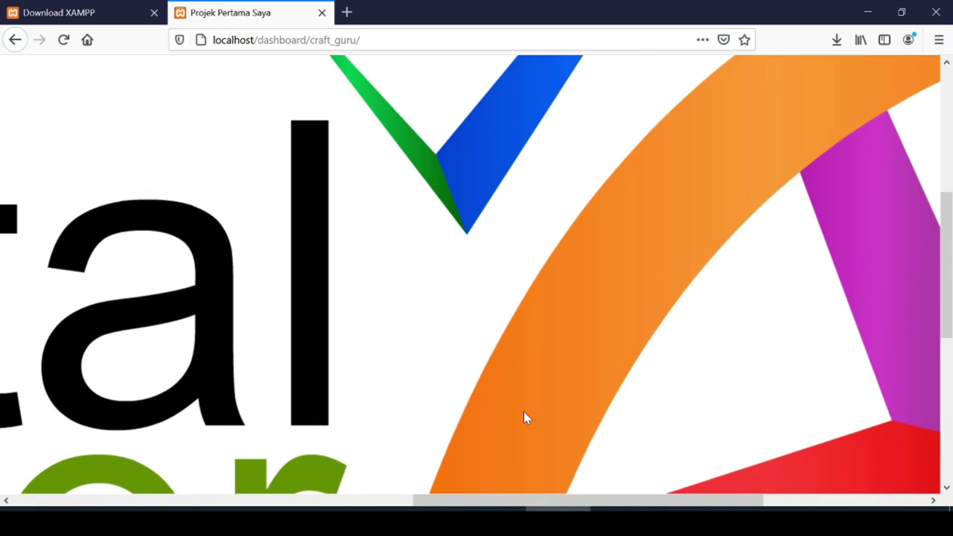
# - Check the images folder in File Explorer, then set the img source in Notepad++ to images/MDEC.jpg and save index.php
pyautogui.click(361, 499)
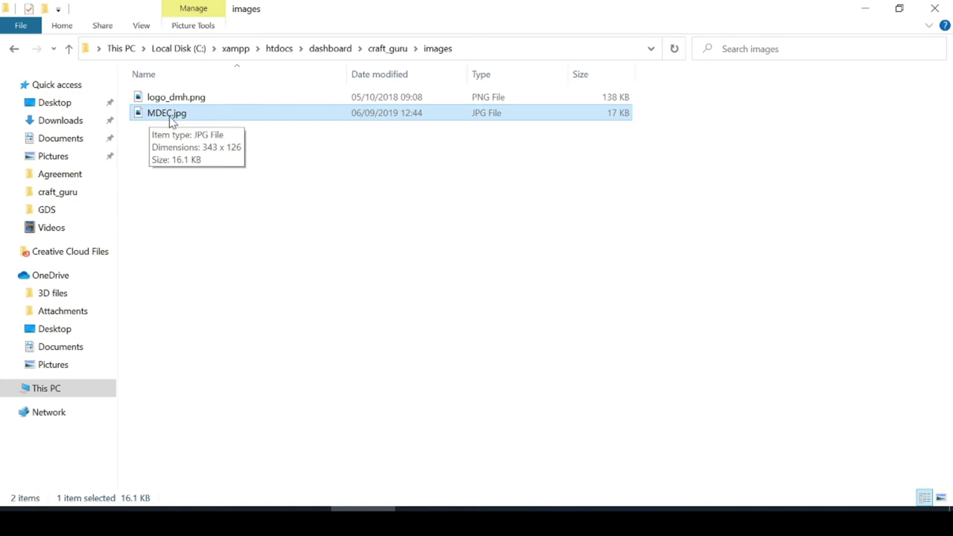
pyautogui.click(380, 287)
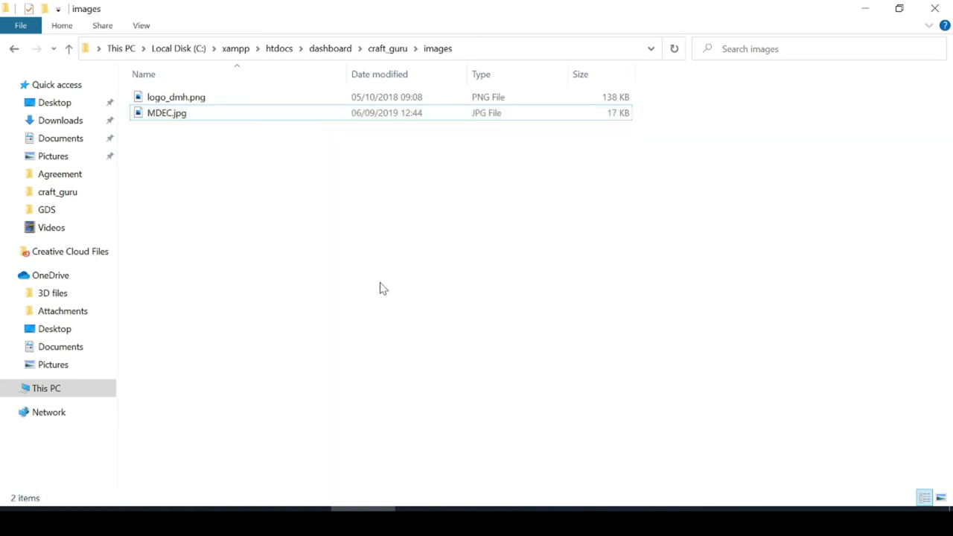
pyautogui.click(623, 509)
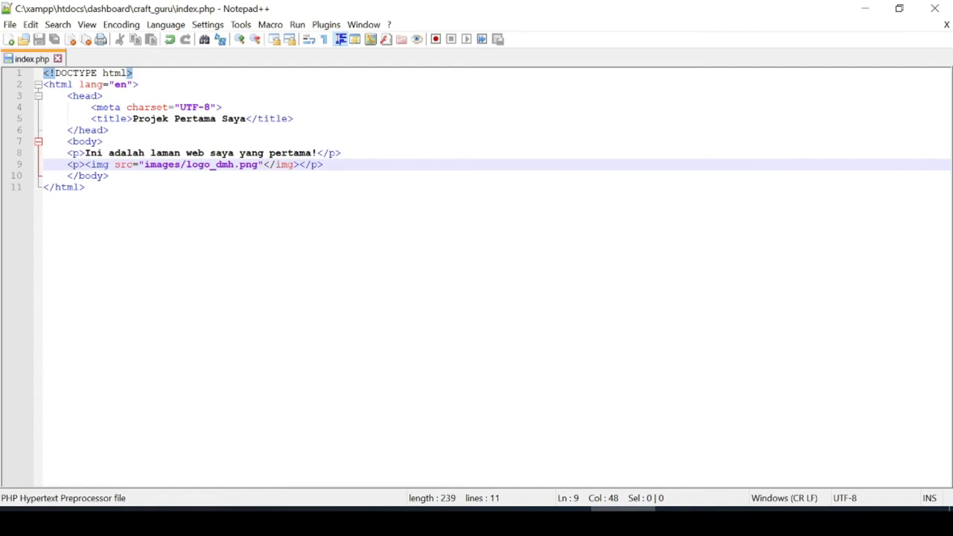
pyautogui.moveTo(258, 167); pyautogui.dragTo(188, 172)
pyautogui.write('MDEC')
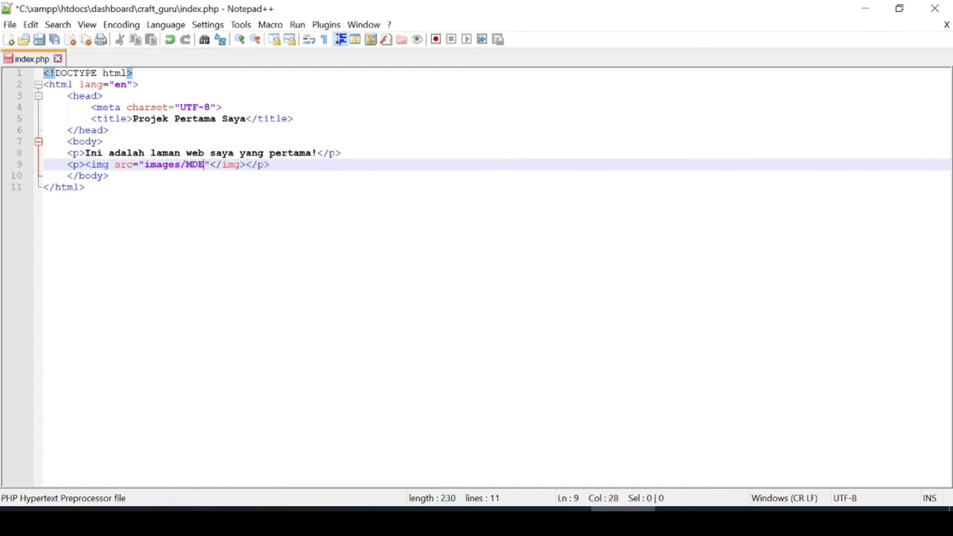
pyautogui.write('.jpg')
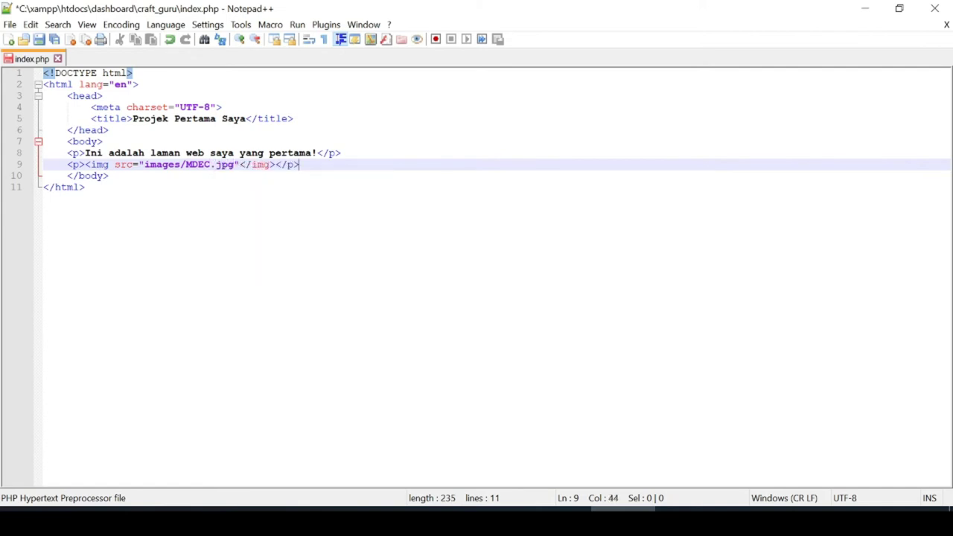
pyautogui.hotkey('ctrl', 's')
pyautogui.click(86, 186)
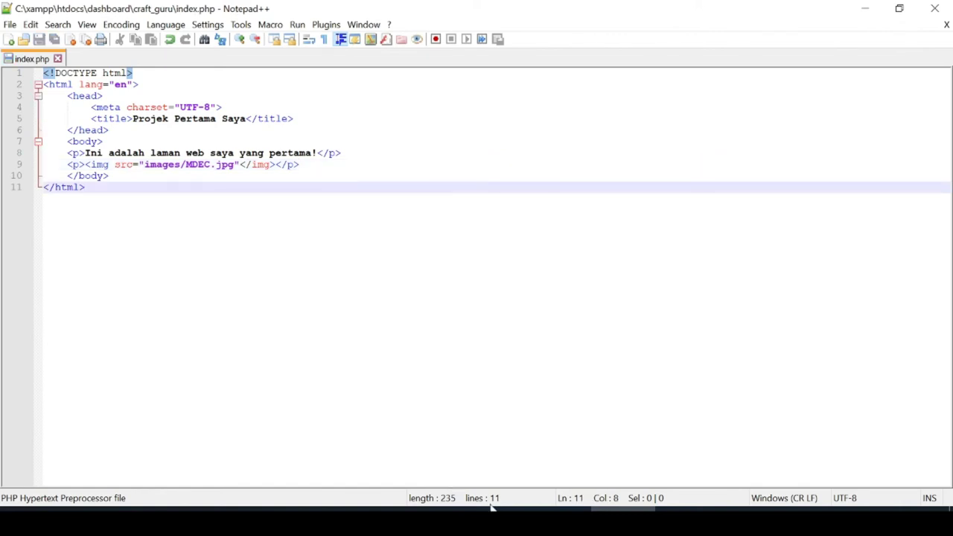
# - Switch to Firefox, reload the craft_guru page and examine the paragraph text and the new image
pyautogui.click(558, 517)
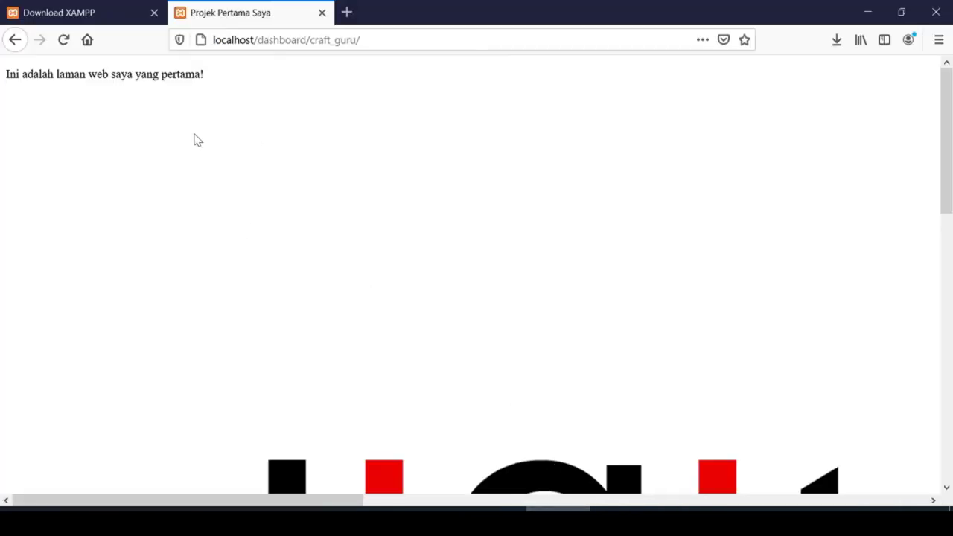
pyautogui.click(64, 42)
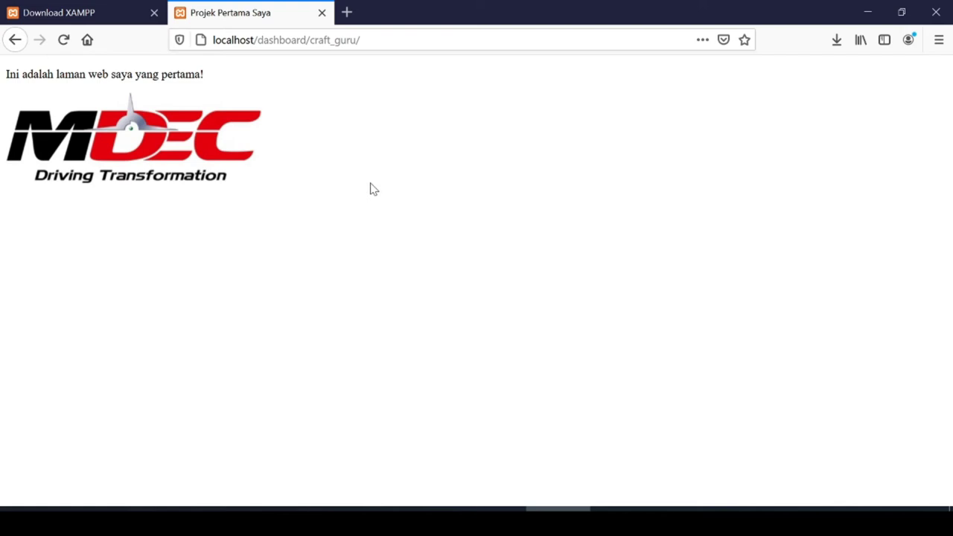
pyautogui.moveTo(220, 77); pyautogui.dragTo(6, 79)
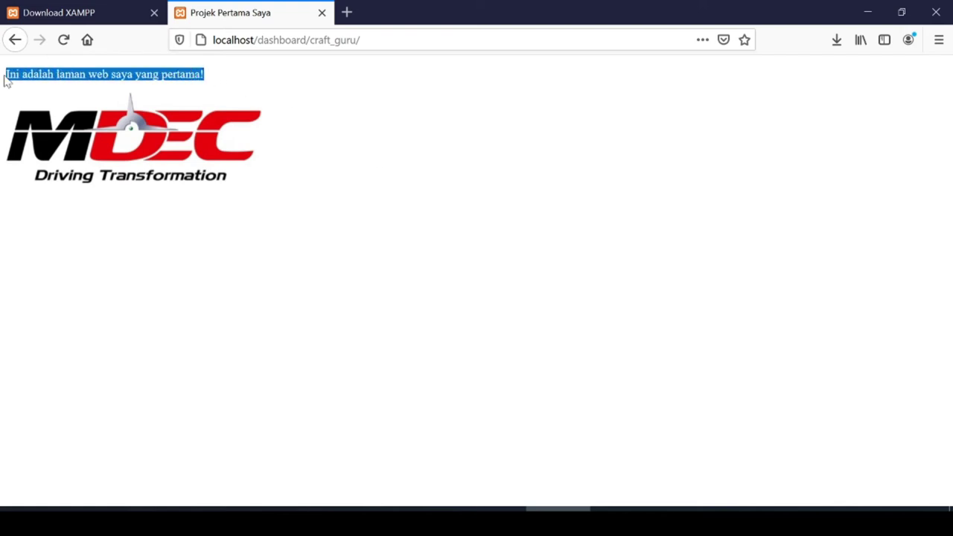
# - Switch to File Explorer, go back to the craft_guru folder and open its css subfolder
pyautogui.click(326, 323)
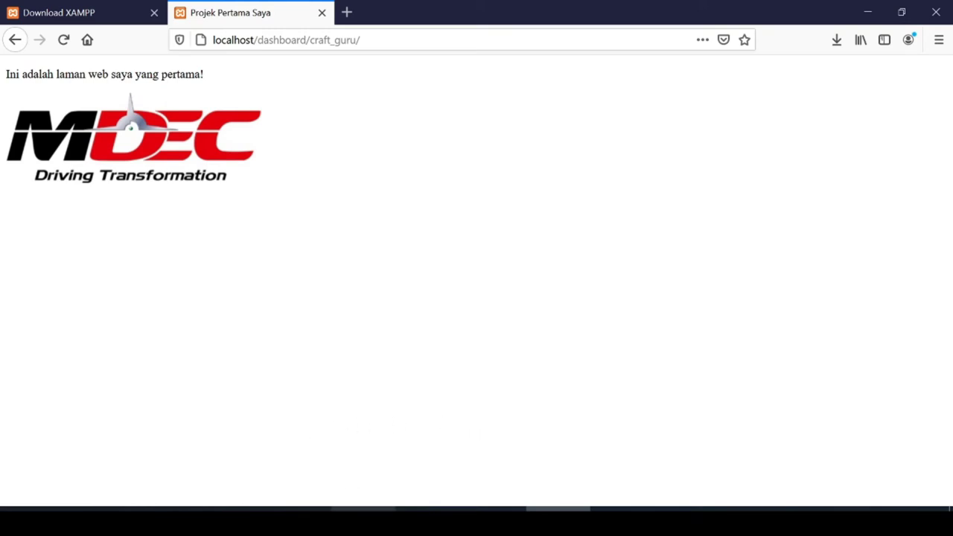
pyautogui.click(363, 509)
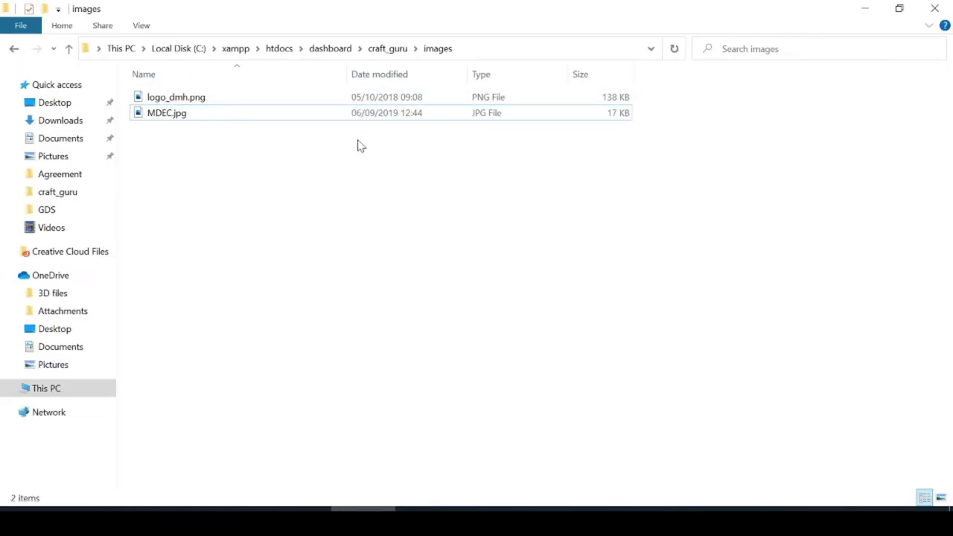
pyautogui.click(388, 48)
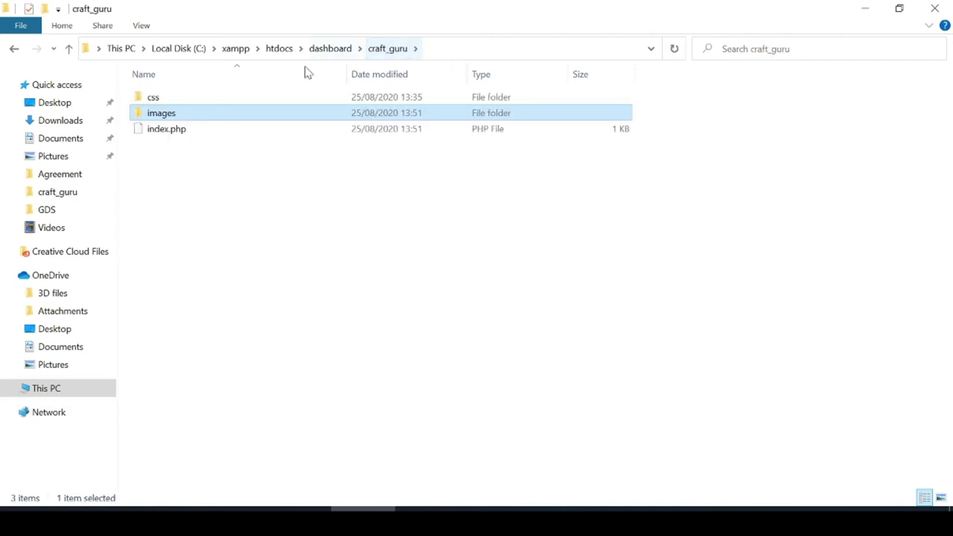
pyautogui.click(157, 102)
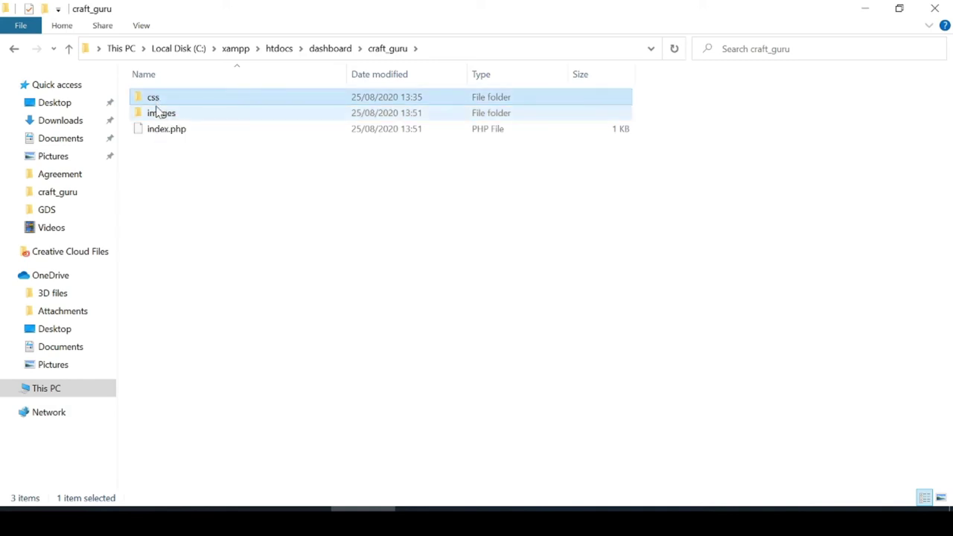
pyautogui.doubleClick(156, 102)
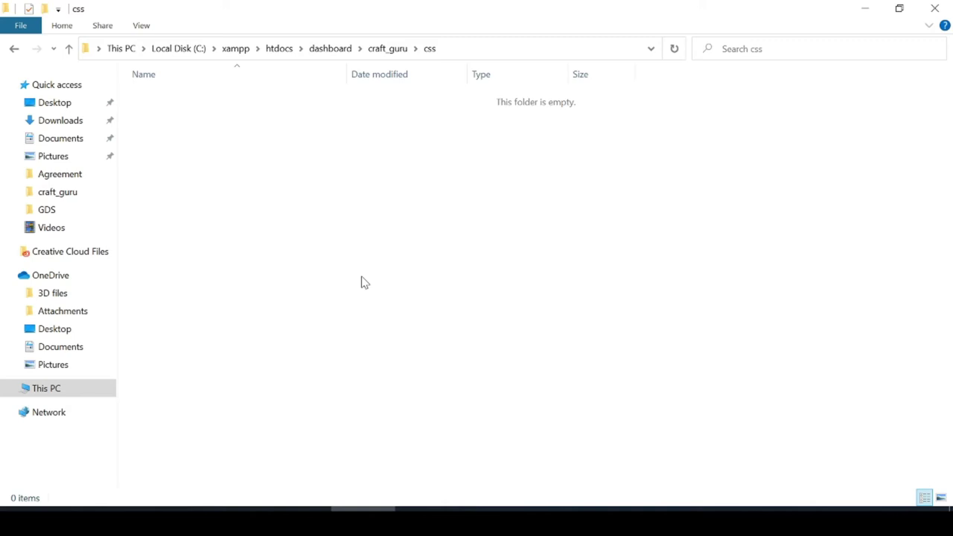
# - Create a new text document in the css folder and rename it style.css, accepting the file extension change
pyautogui.rightClick(362, 276)
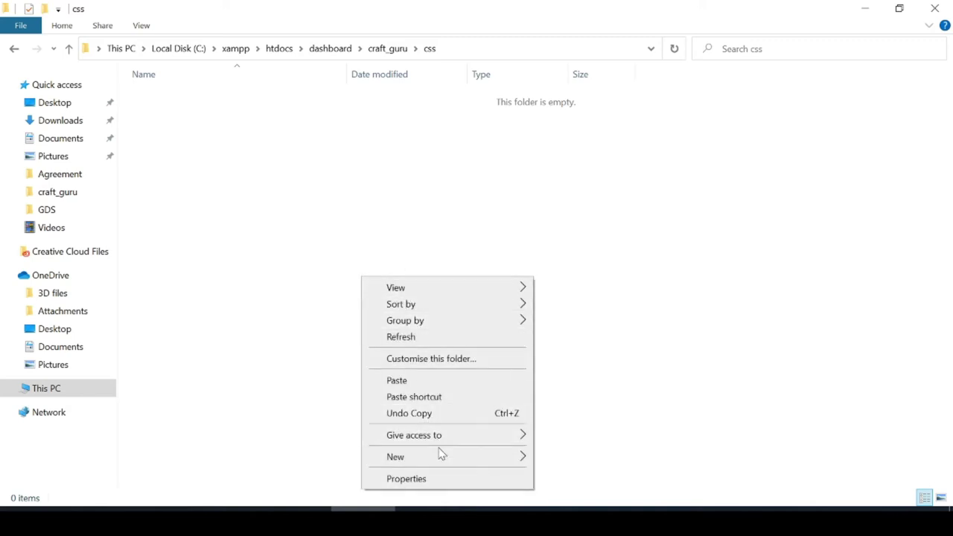
pyautogui.moveTo(442, 454)
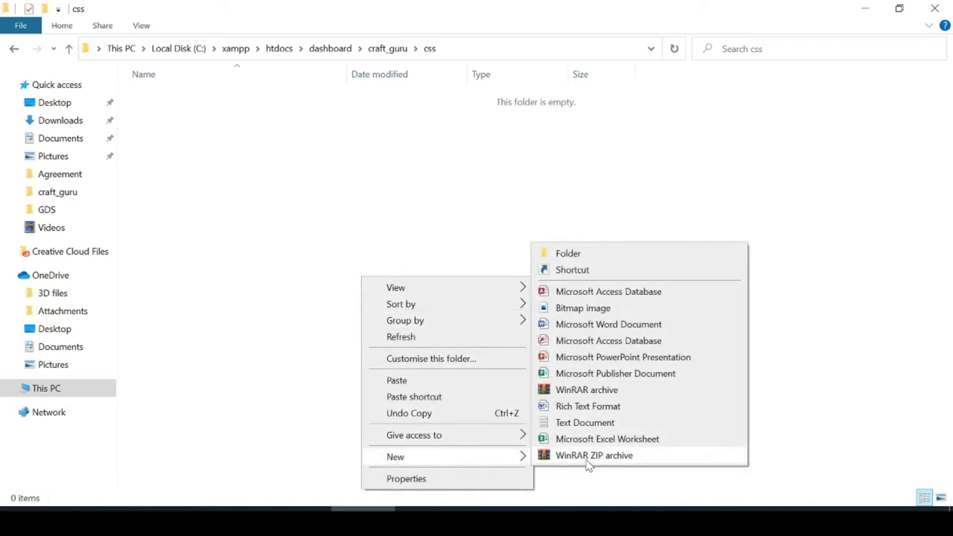
pyautogui.click(599, 424)
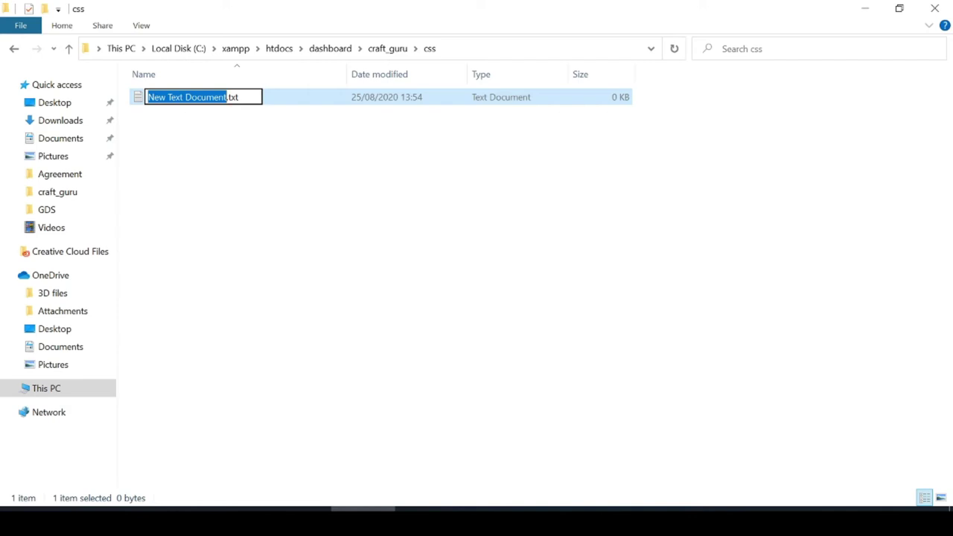
pyautogui.press('End')
pyautogui.hotkey('shift', 'Left')
pyautogui.hotkey('shift', 'Left')
pyautogui.hotkey('shift', 'Left')
pyautogui.hotkey('shift', 'Left')
pyautogui.hotkey('shift', 'Left')
pyautogui.hotkey('shift', 'Left')
pyautogui.hotkey('shift', 'Left')
pyautogui.hotkey('shift', 'Left')
pyautogui.hotkey('shift', 'Left')
pyautogui.hotkey('shift', 'Left')
pyautogui.hotkey('shift', 'Left')
pyautogui.hotkey('shift', 'Left')
pyautogui.hotkey('shift', 'Left')
pyautogui.hotkey('shift', 'Left')
pyautogui.hotkey('shift', 'Left')
pyautogui.hotkey('shift', 'Left')
pyautogui.hotkey('shift', 'Left')
pyautogui.hotkey('shift', 'Left')
pyautogui.hotkey('shift', 'Left')
pyautogui.hotkey('shift', 'Left')
pyautogui.write('s')
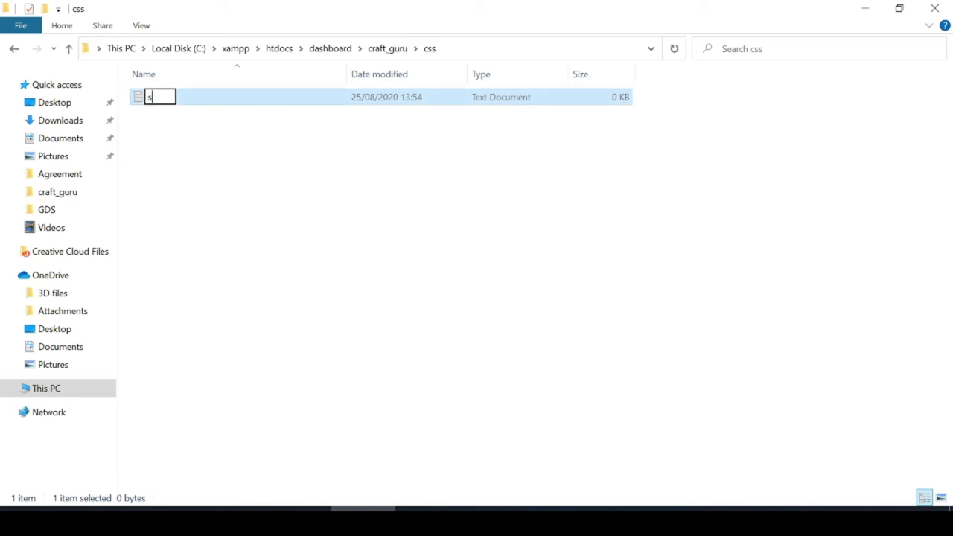
pyautogui.write('tyle.css')
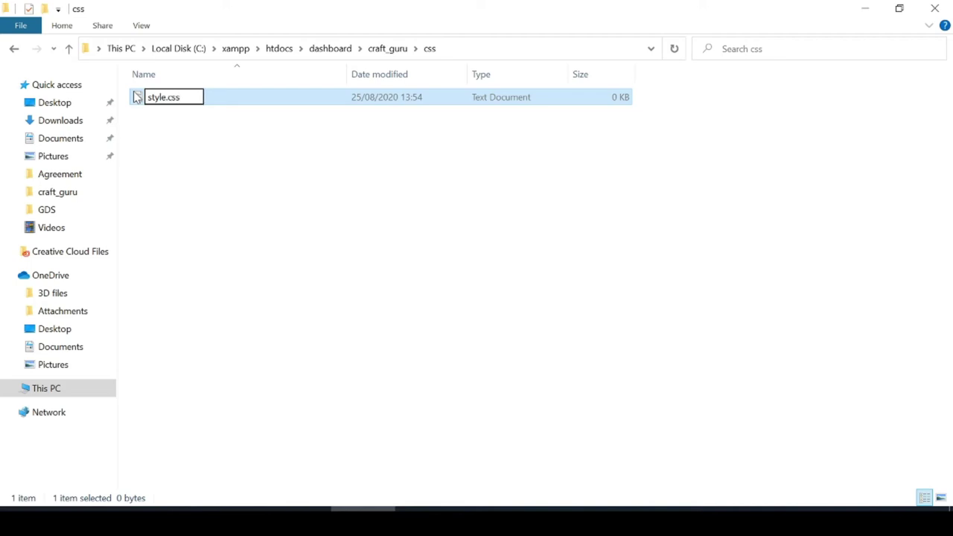
pyautogui.click(255, 180)
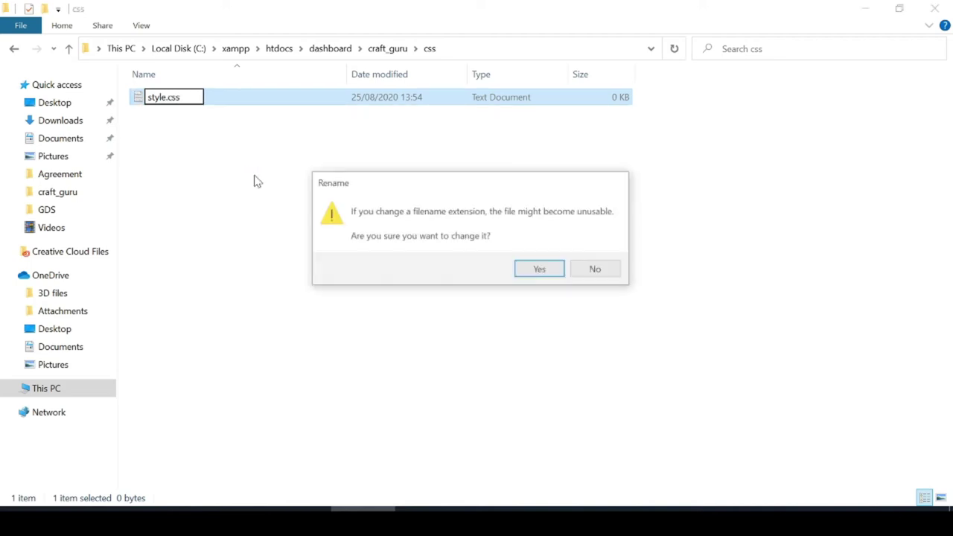
pyautogui.click(542, 271)
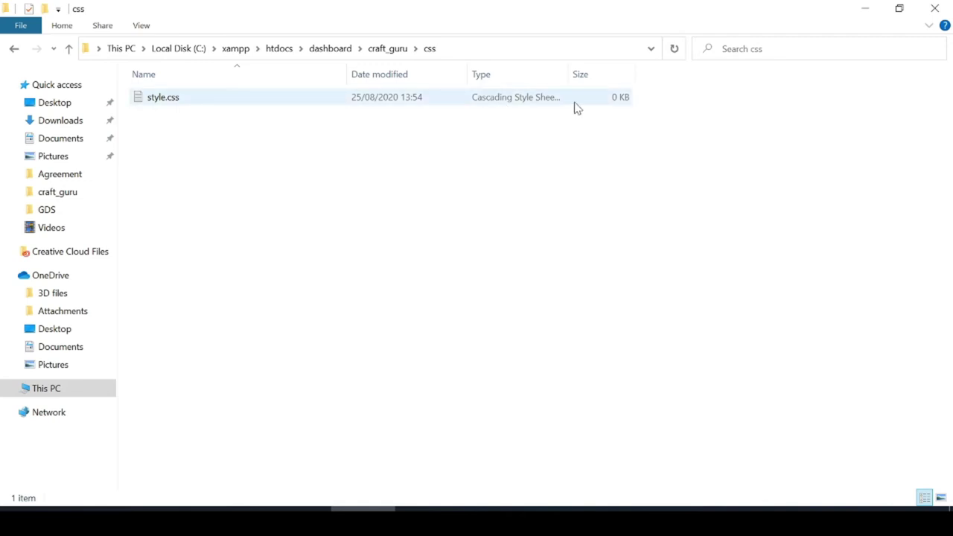
# - Delete style.css from the css folder
pyautogui.click(186, 102)
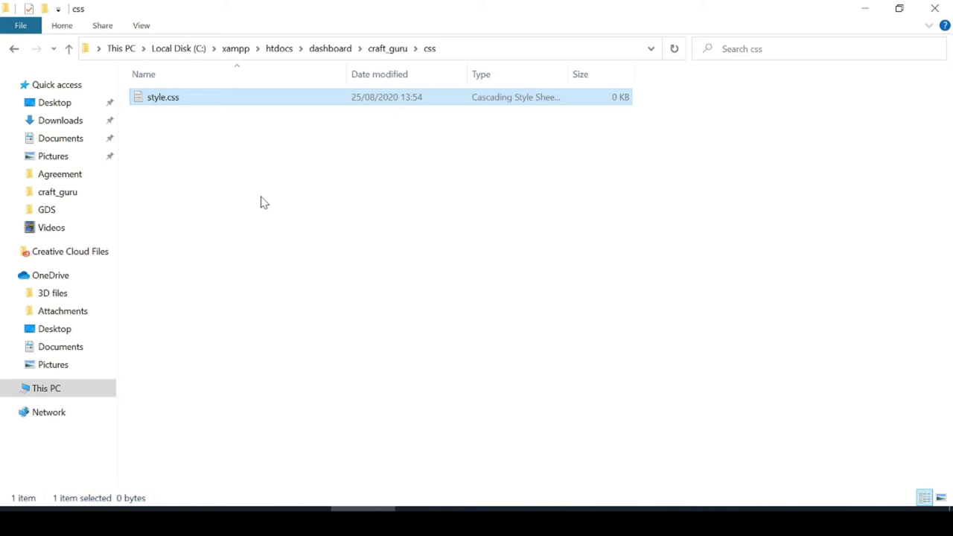
pyautogui.press('Delete')
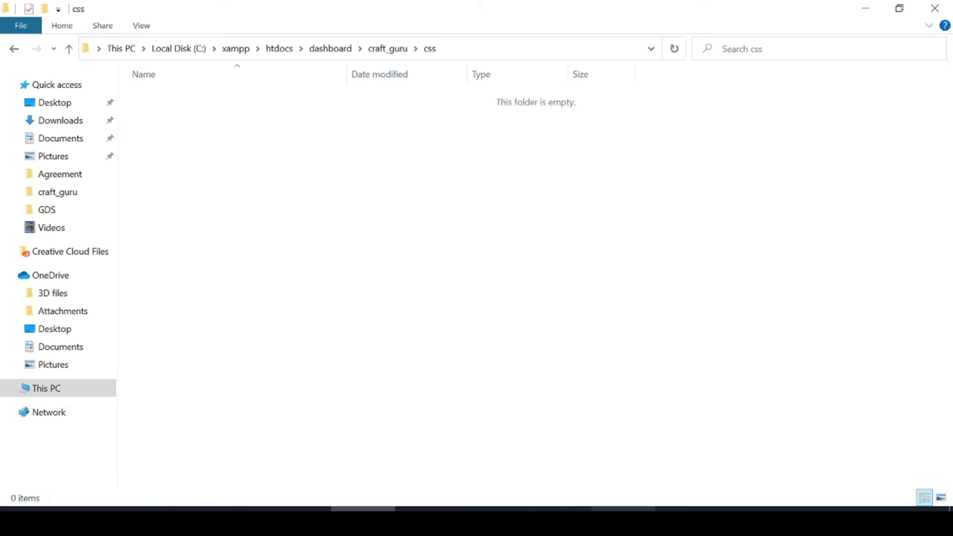
# - Switch to Notepad++ and create a new blank file
pyautogui.moveTo(622, 521)
pyautogui.click(622, 461)
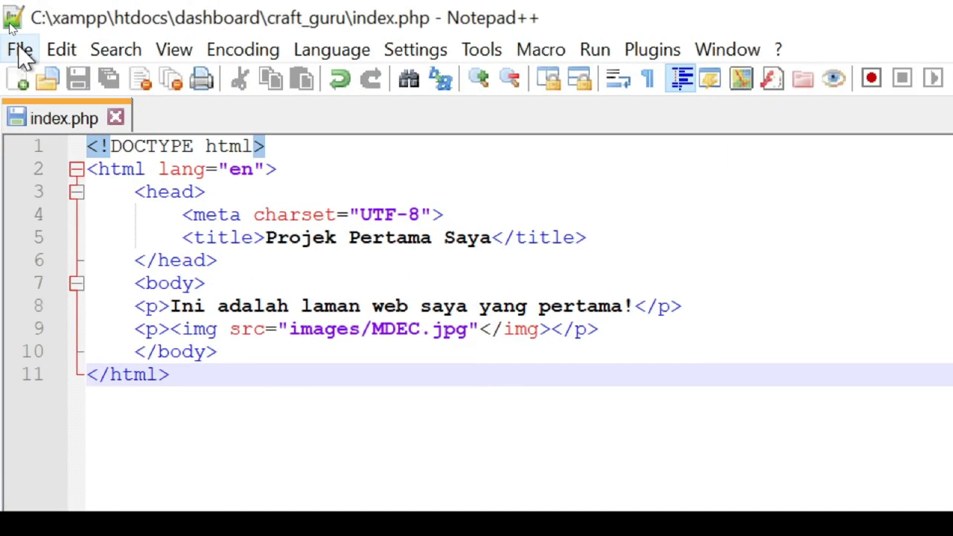
pyautogui.click(11, 25)
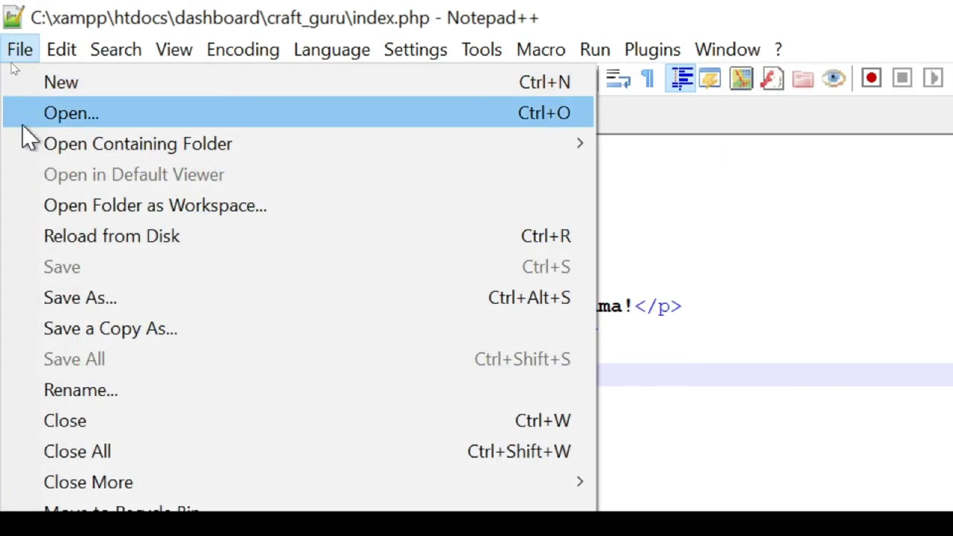
pyautogui.click(102, 87)
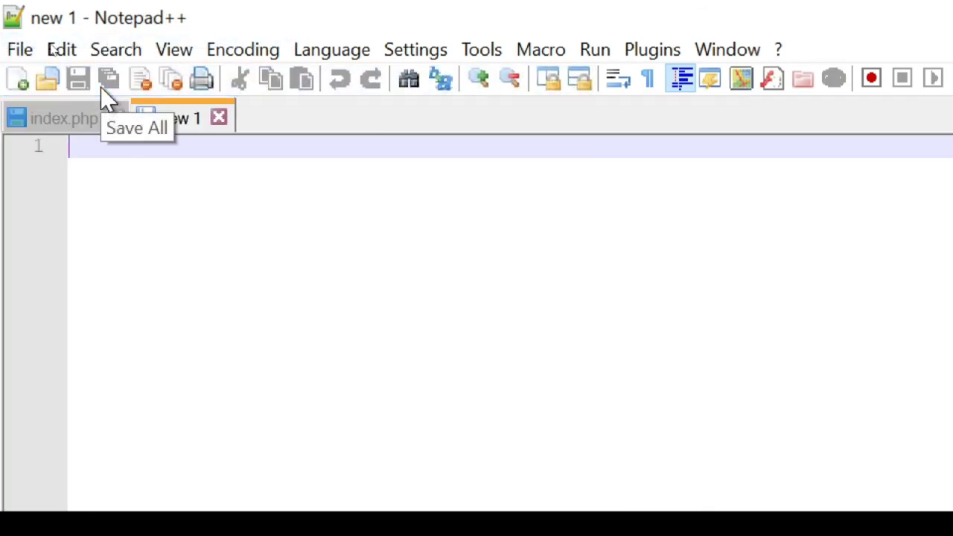
# - Save the blank file in craft_guru's css folder as style.css with the type Cascade Style Sheets File (*.css)
pyautogui.click(20, 52)
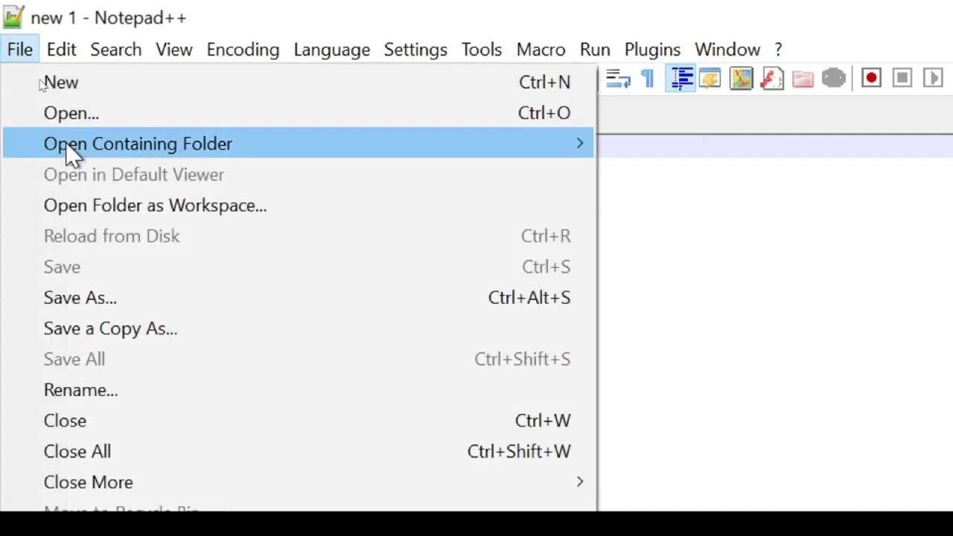
pyautogui.click(155, 298)
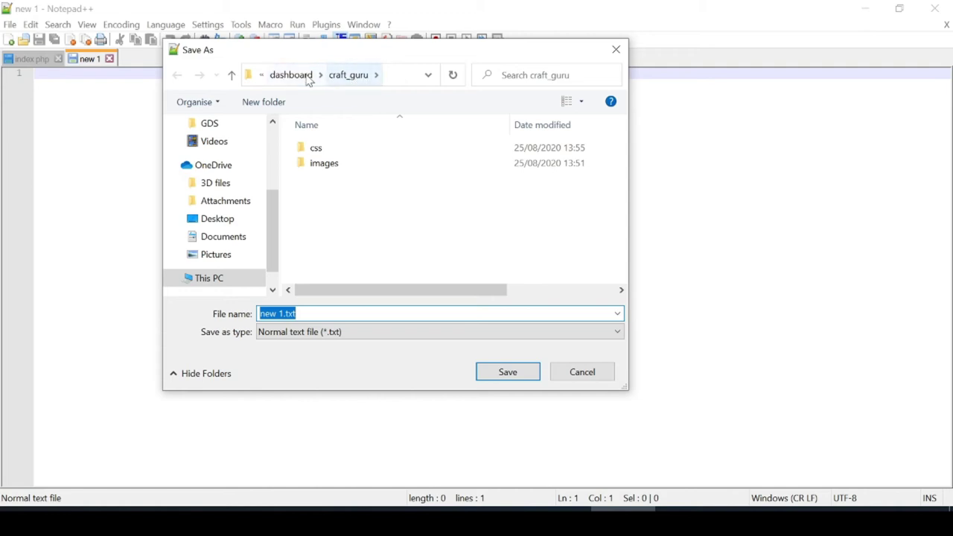
pyautogui.doubleClick(315, 151)
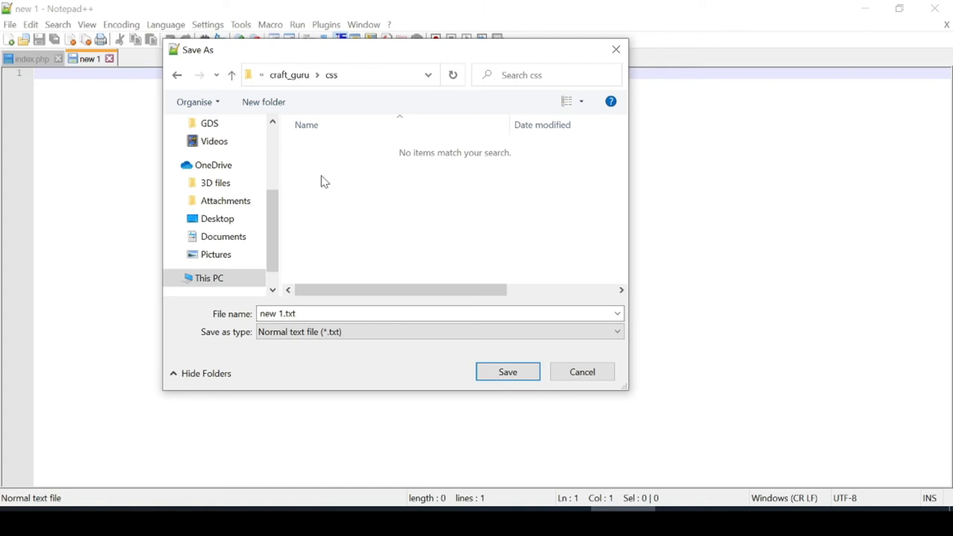
pyautogui.press('Tab')
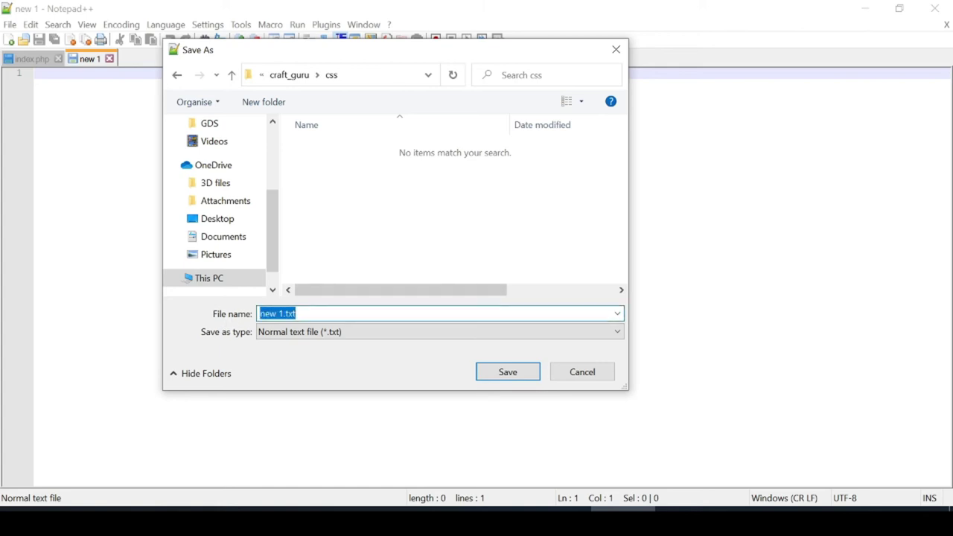
pyautogui.write('style.css')
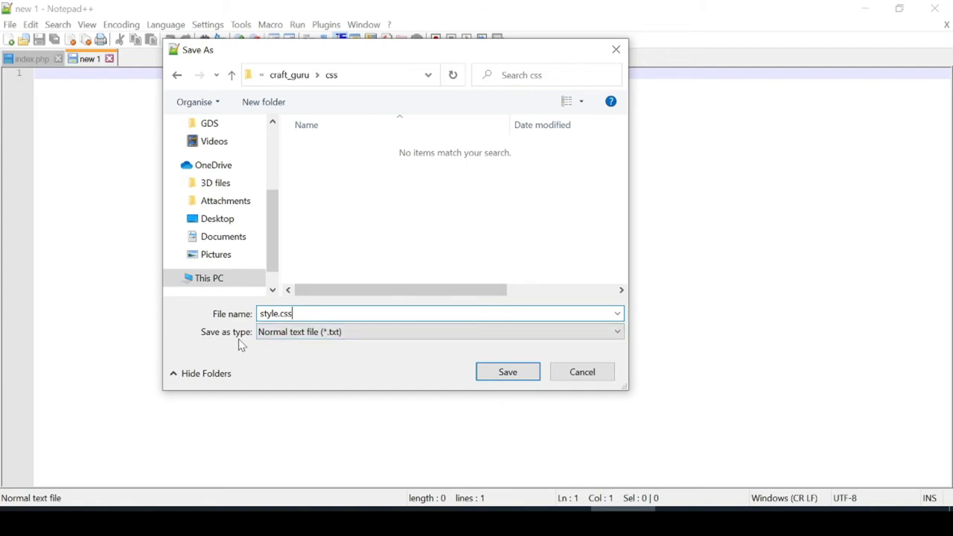
pyautogui.click(367, 339)
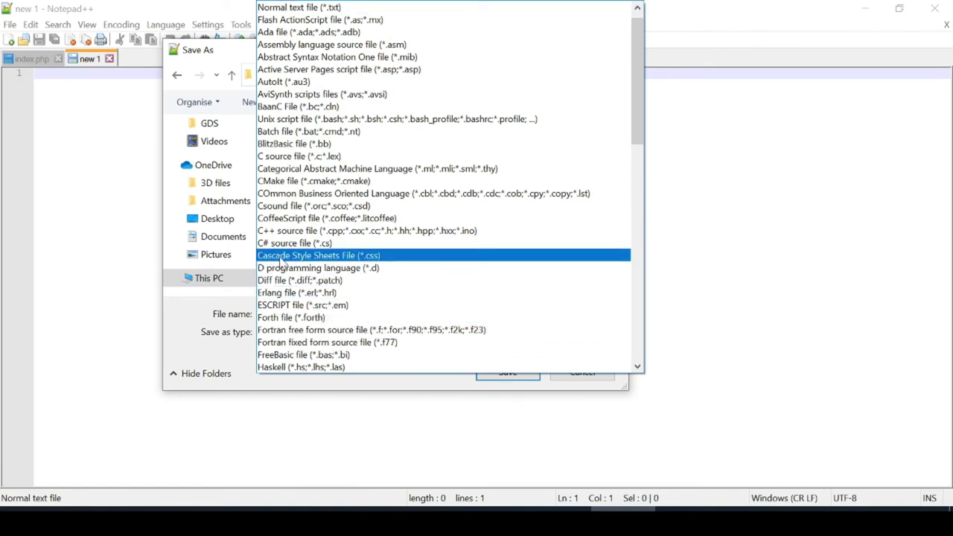
pyautogui.click(374, 256)
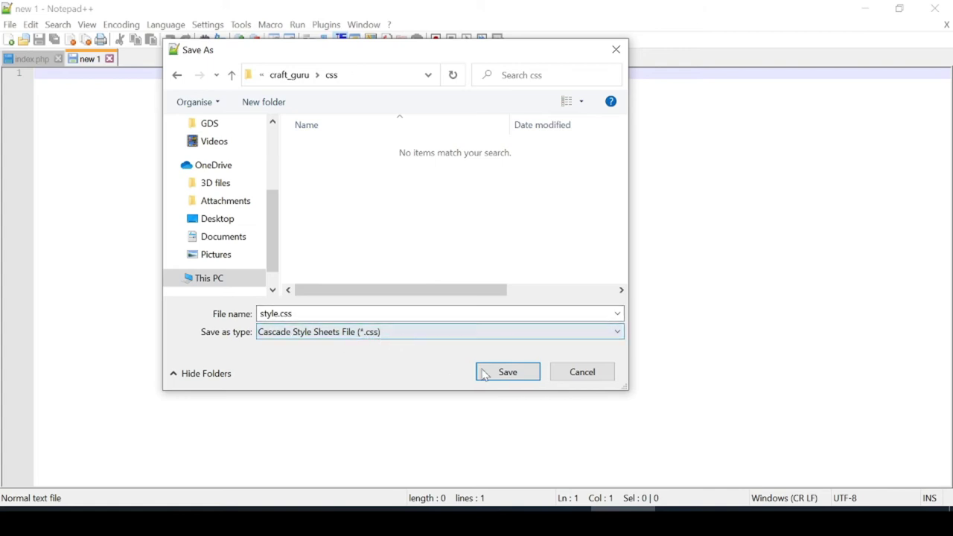
pyautogui.click(508, 373)
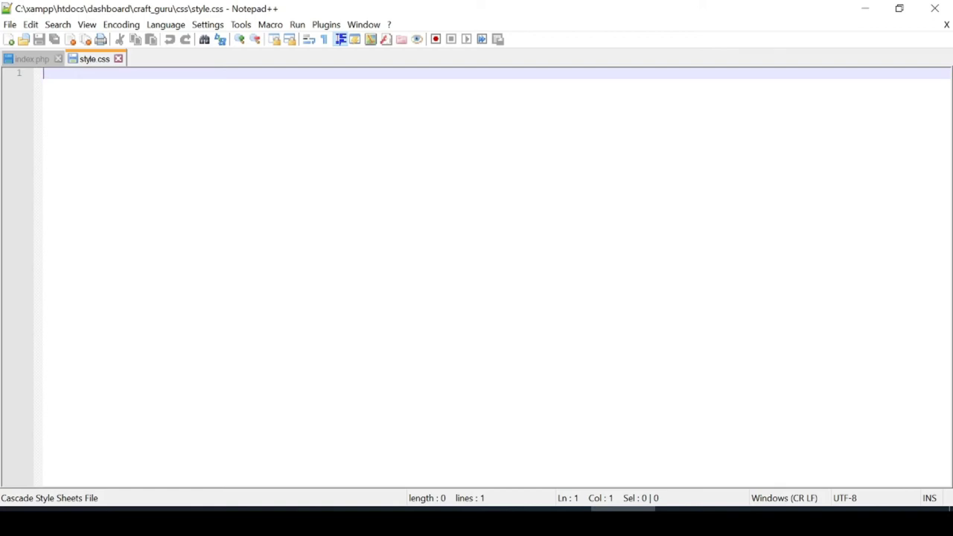
# - Check the css folder in File Explorer for the saved style.css, and return to Notepad++
pyautogui.moveTo(335, 521)
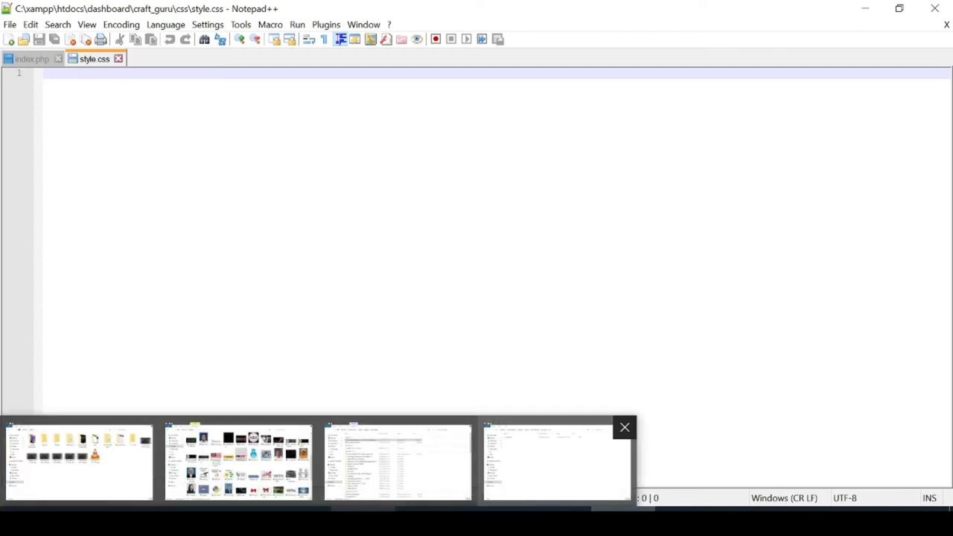
pyautogui.click(536, 463)
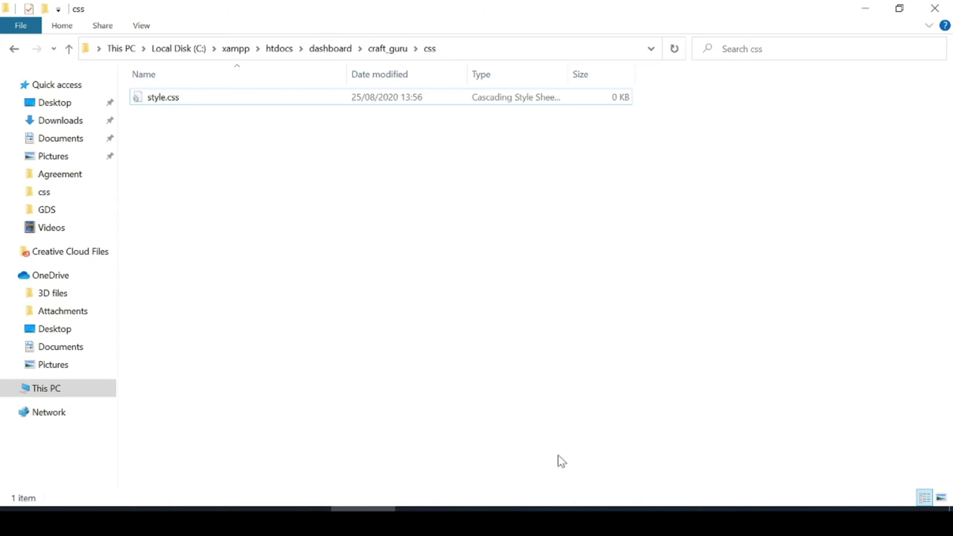
pyautogui.click(622, 509)
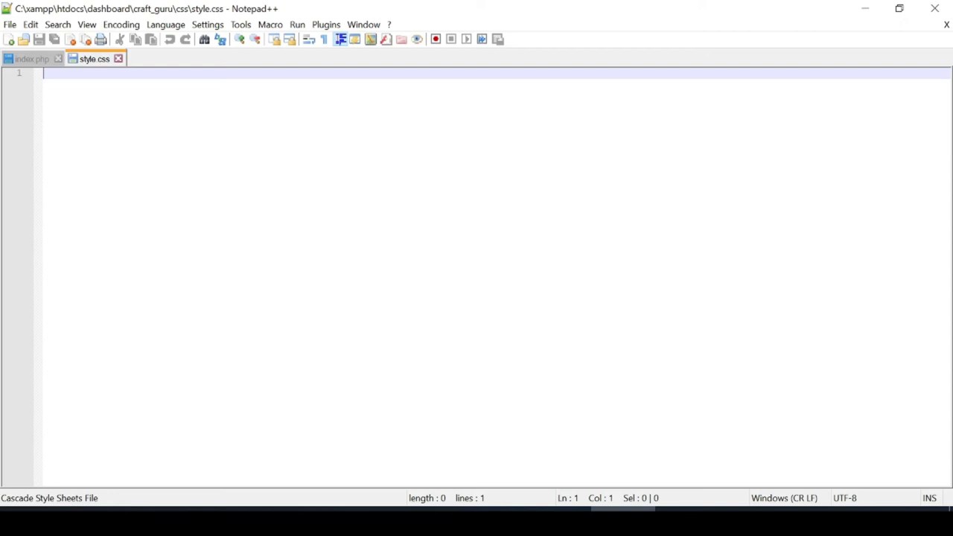
# - Write a CSS rule for the p element in style.css containing color: red;
pyautogui.write('p')
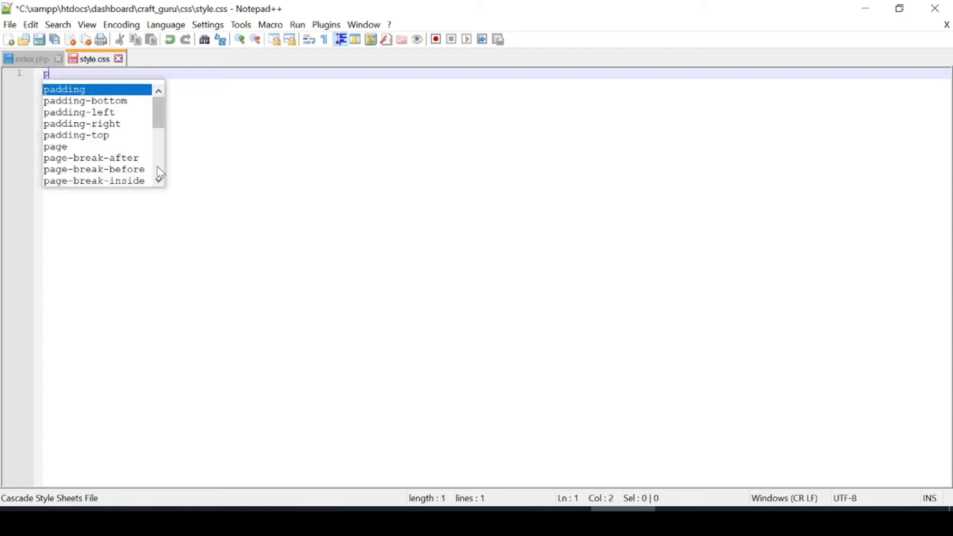
pyautogui.write(' {')
pyautogui.press('Return')
pyautogui.write('color: red;')
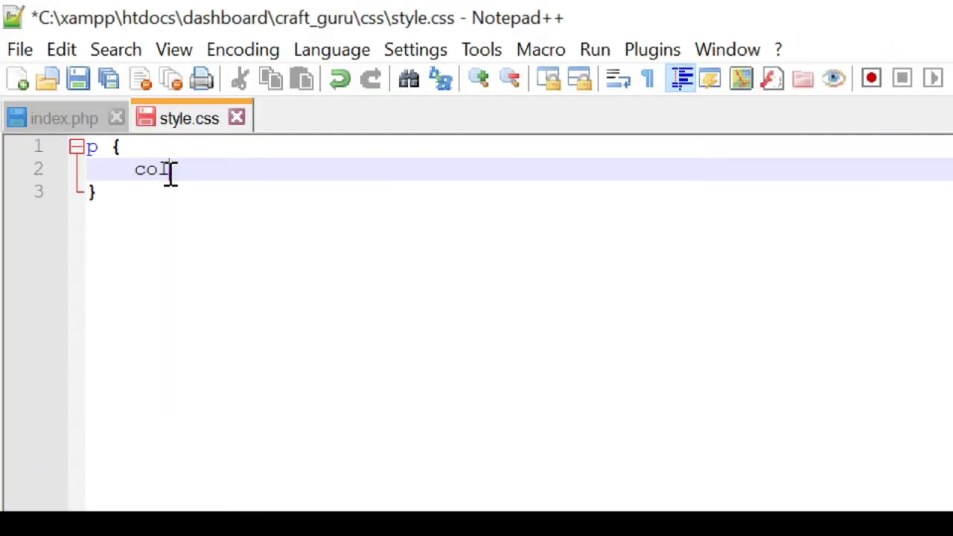
pyautogui.click(286, 276)
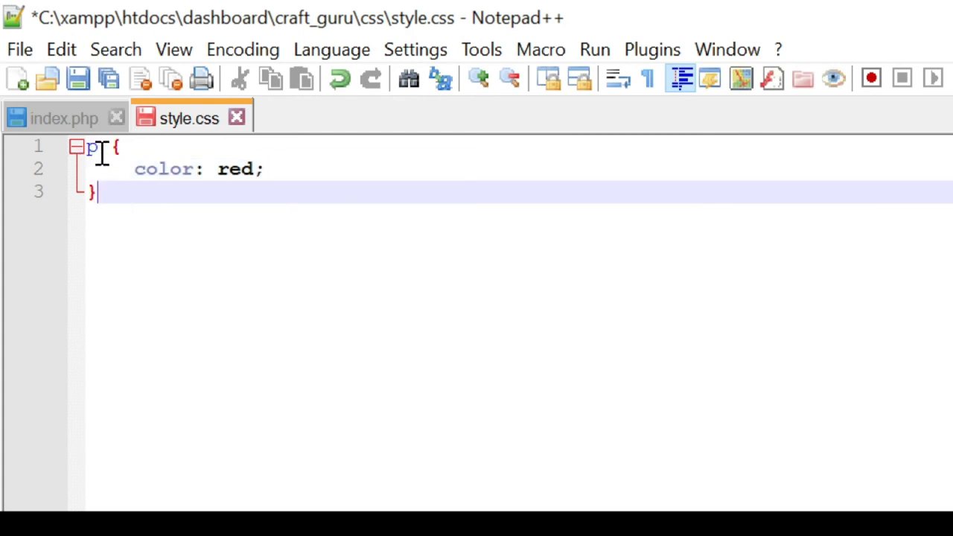
# - Remove the space between p and its opening brace, and save style.css
pyautogui.click(111, 149)
pyautogui.press('BackSpace')
pyautogui.press('Down')
pyautogui.press('Down')
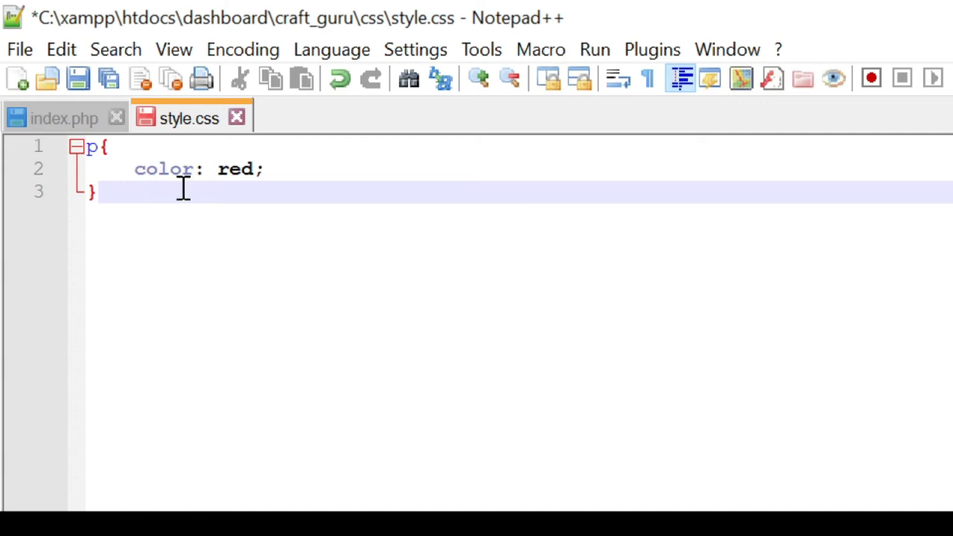
pyautogui.moveTo(136, 169); pyautogui.dragTo(274, 170)
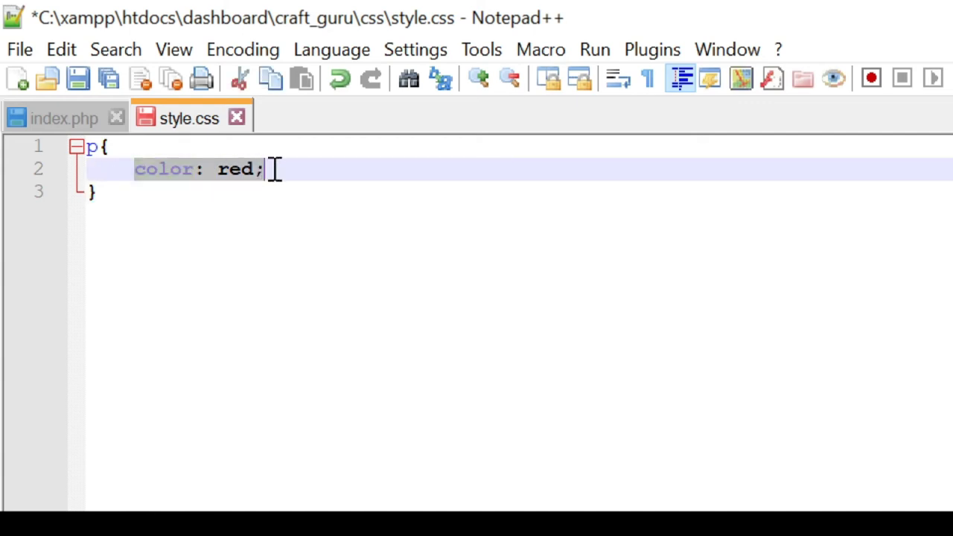
pyautogui.click(77, 77)
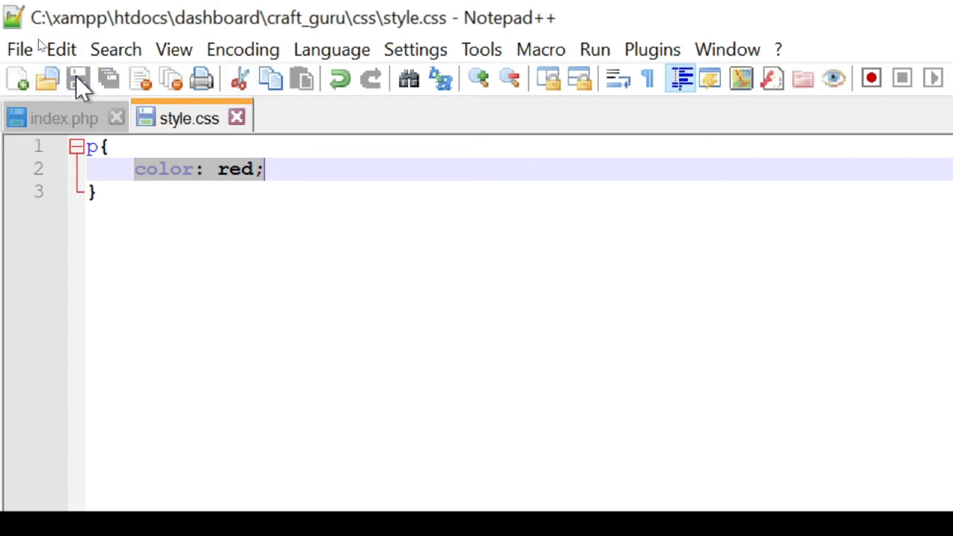